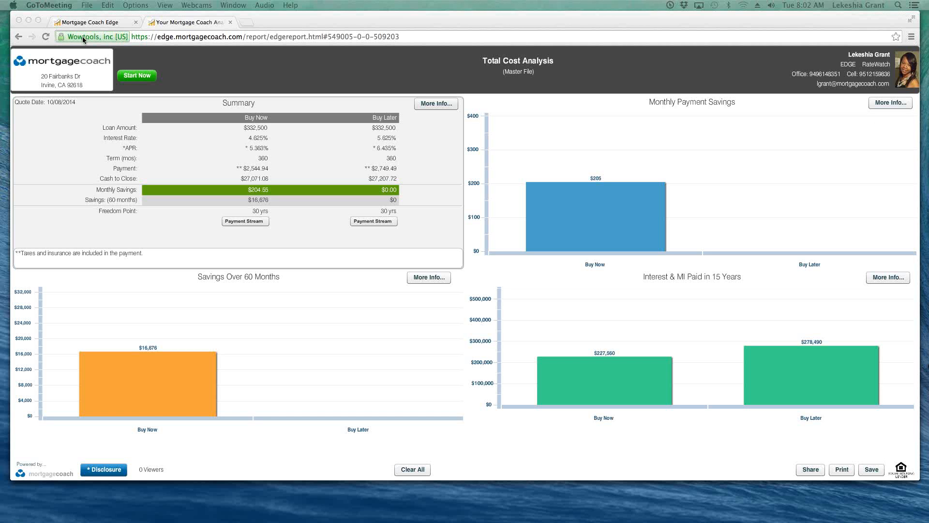
- Open the (Master File) client record and keep its presentation type set to Marketing
{"action": "left_click", "coordinate": [85, 25]}
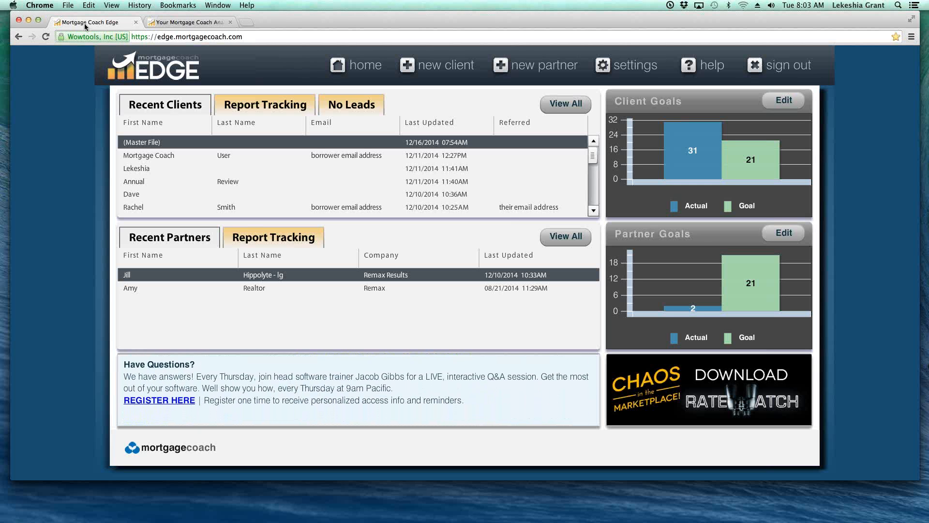
{"action": "left_click", "coordinate": [154, 142]}
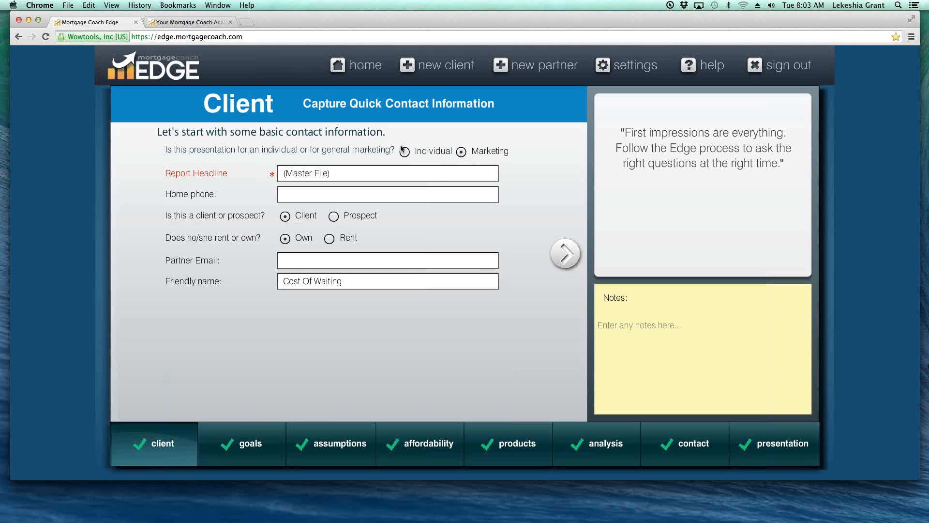
{"action": "left_click", "coordinate": [417, 153]}
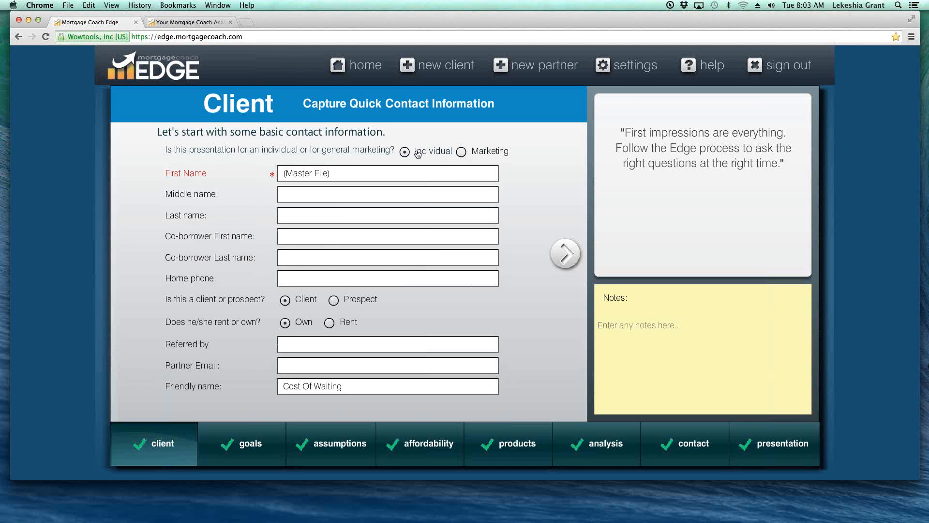
{"action": "left_click", "coordinate": [461, 153]}
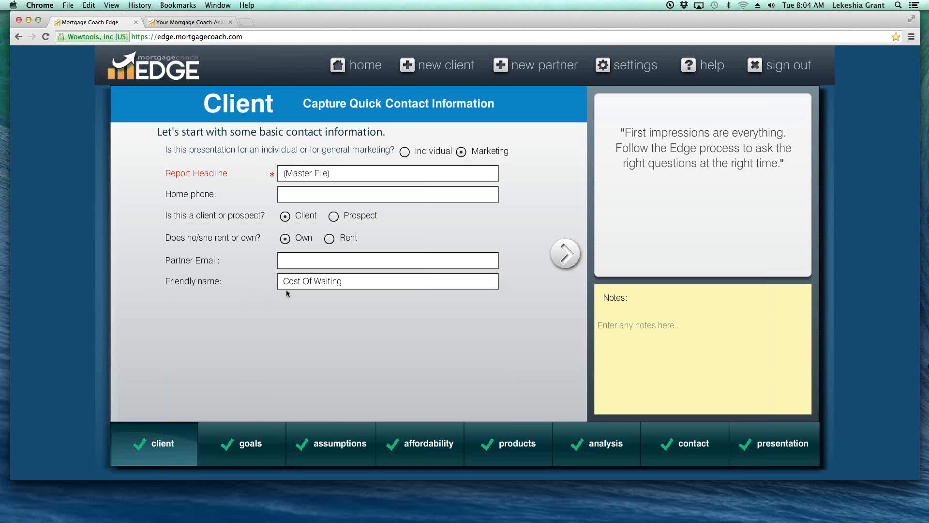
{"action": "left_click", "coordinate": [391, 278]}
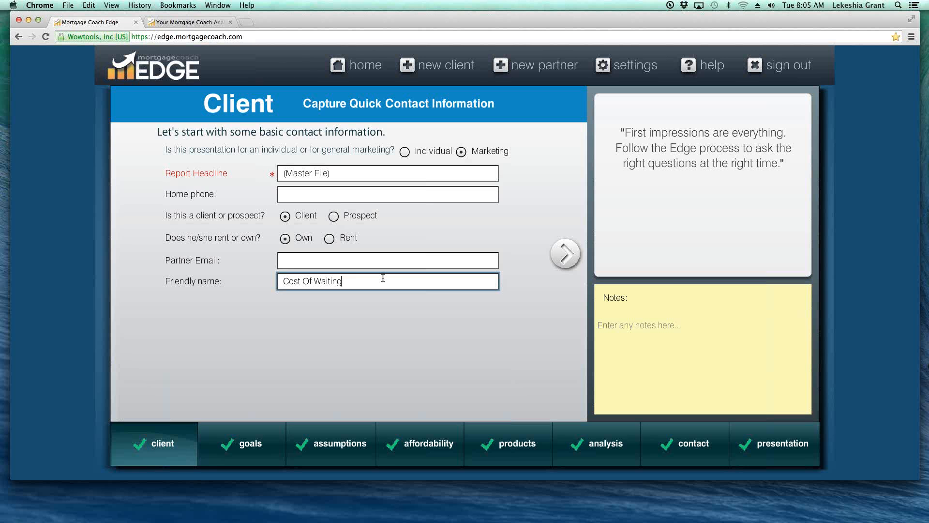
- Advance past the client goals and check the property value/purchase price among the current mortgage assumptions
{"action": "left_click", "coordinate": [576, 251]}
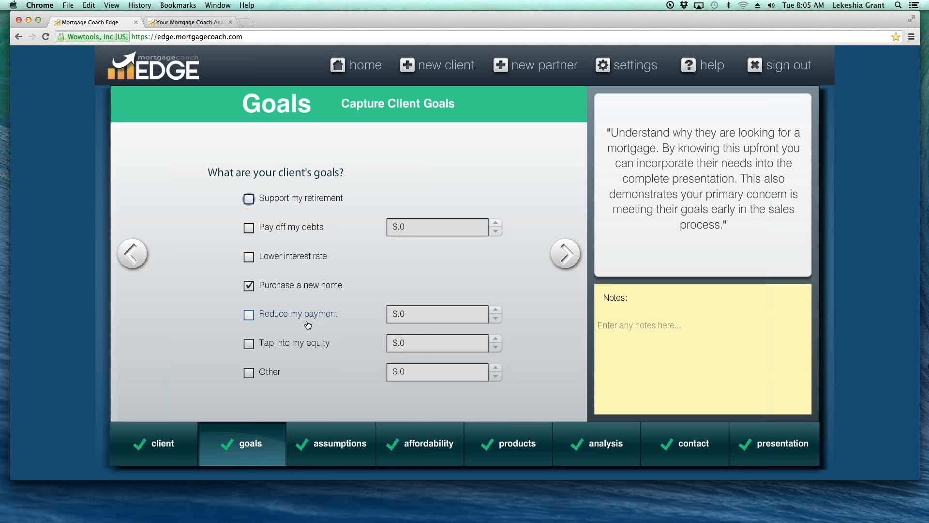
{"action": "left_click", "coordinate": [561, 259]}
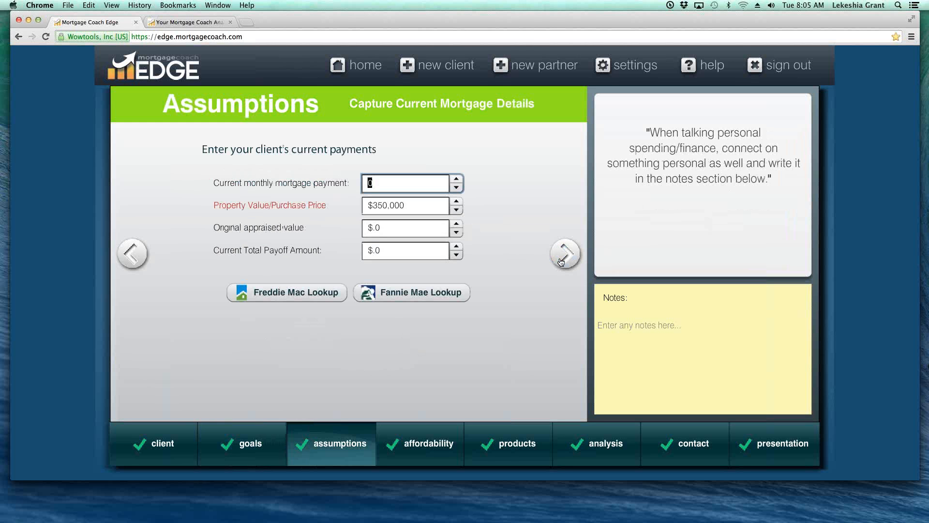
{"action": "left_click", "coordinate": [415, 206]}
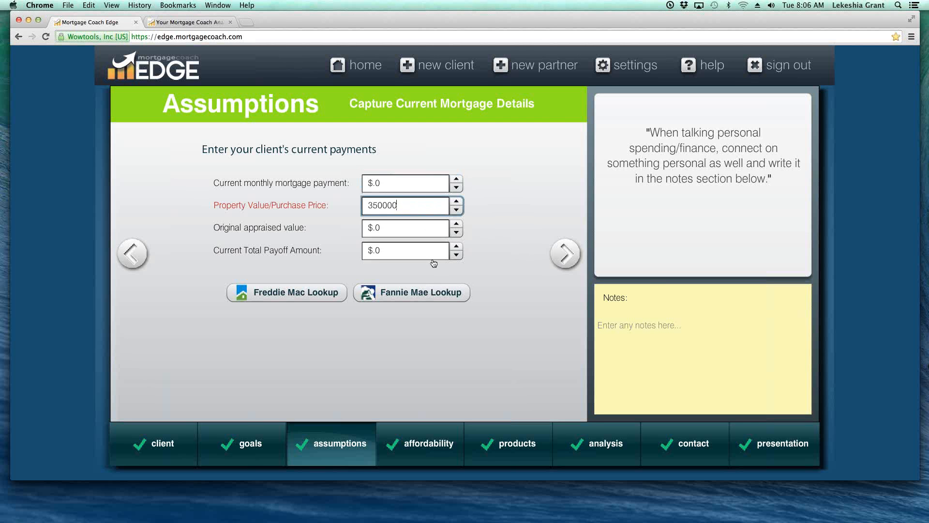
{"action": "mouse_move", "coordinate": [433, 263]}
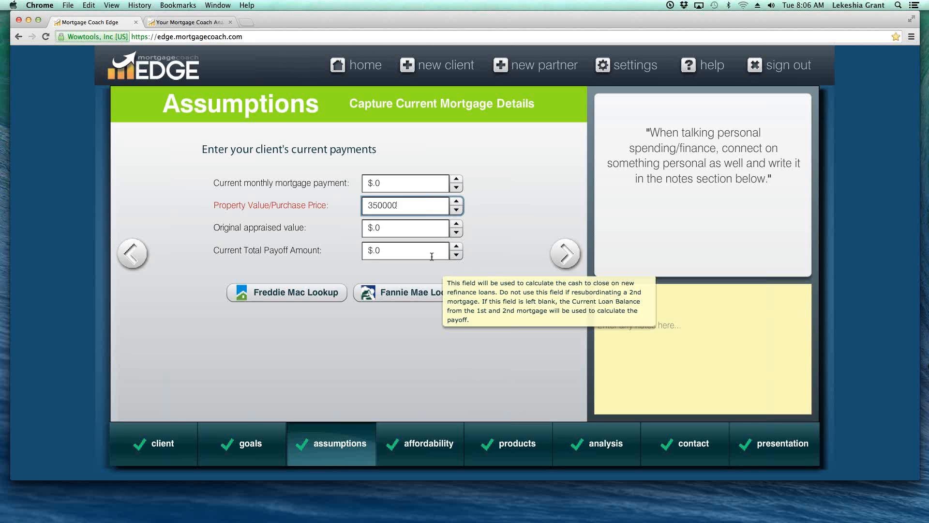
- On the Affordability page, set the current annual gross income to $105,000 and the credit status to Good
{"action": "left_click", "coordinate": [570, 260]}
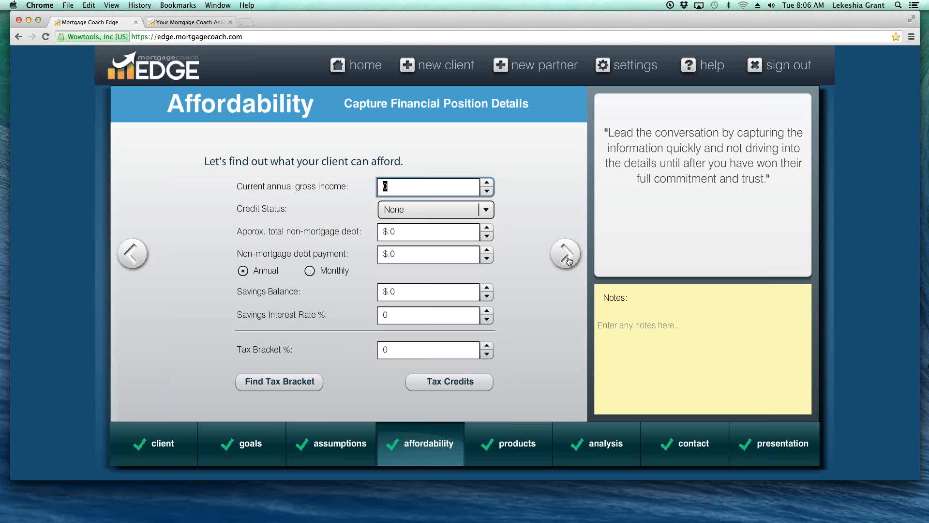
{"action": "type", "text": "105000"}
{"action": "left_click", "coordinate": [487, 209]}
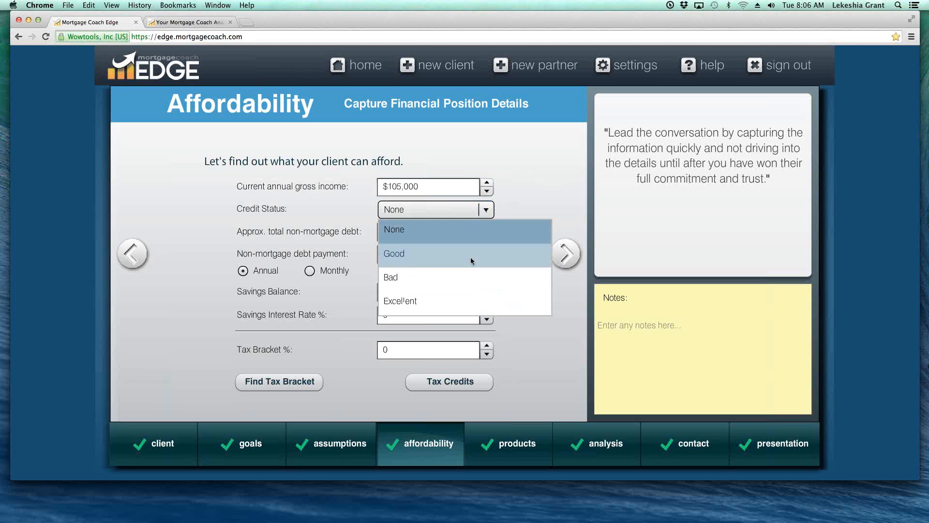
{"action": "left_click", "coordinate": [472, 260]}
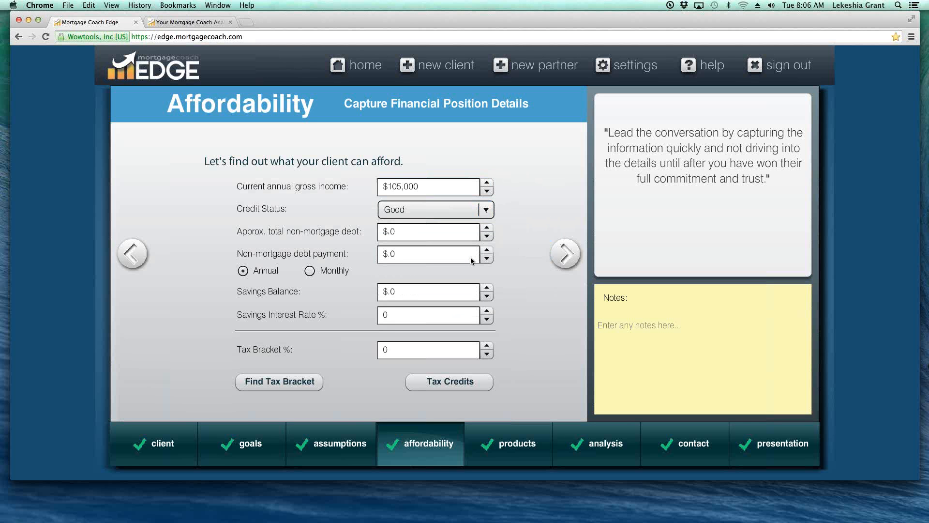
- Set the non-mortgage debt payment to $550 on a monthly basis
{"action": "left_click", "coordinate": [460, 254]}
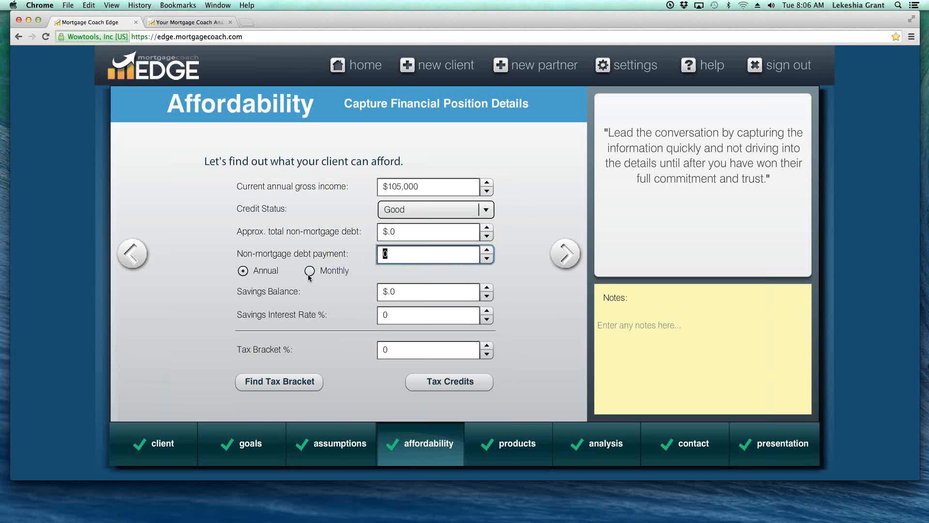
{"action": "type", "text": "550"}
{"action": "left_click", "coordinate": [346, 272]}
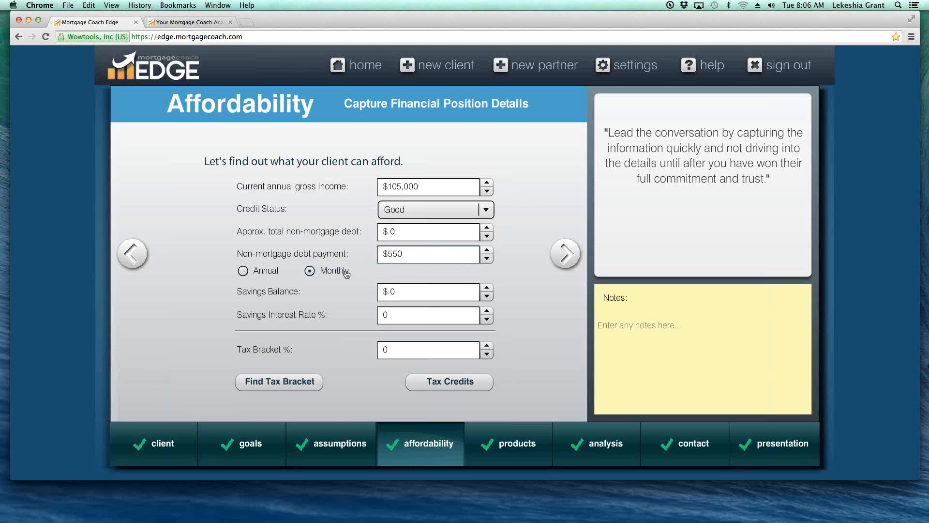
- Enter a savings balance of $60,000 with a savings interest rate of 0.2%
{"action": "left_click", "coordinate": [425, 293]}
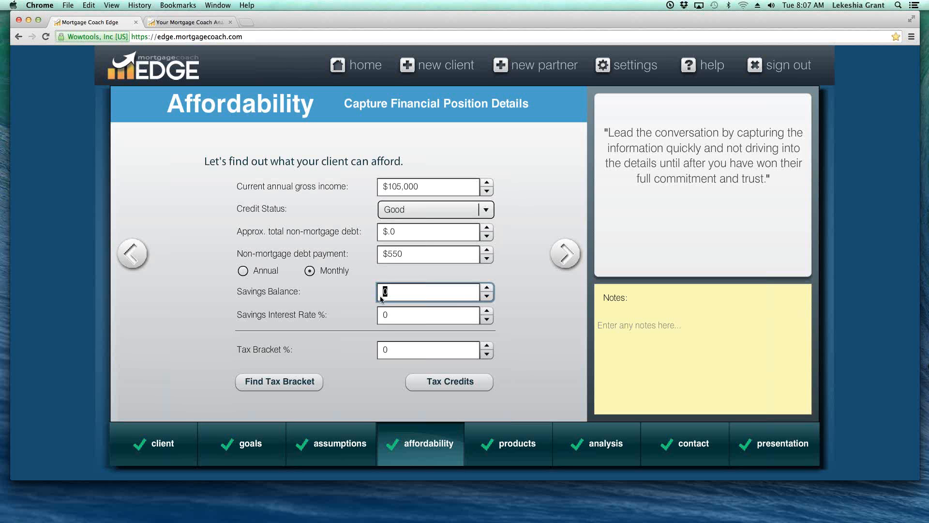
{"action": "type", "text": "60000"}
{"action": "key", "text": "Tab"}
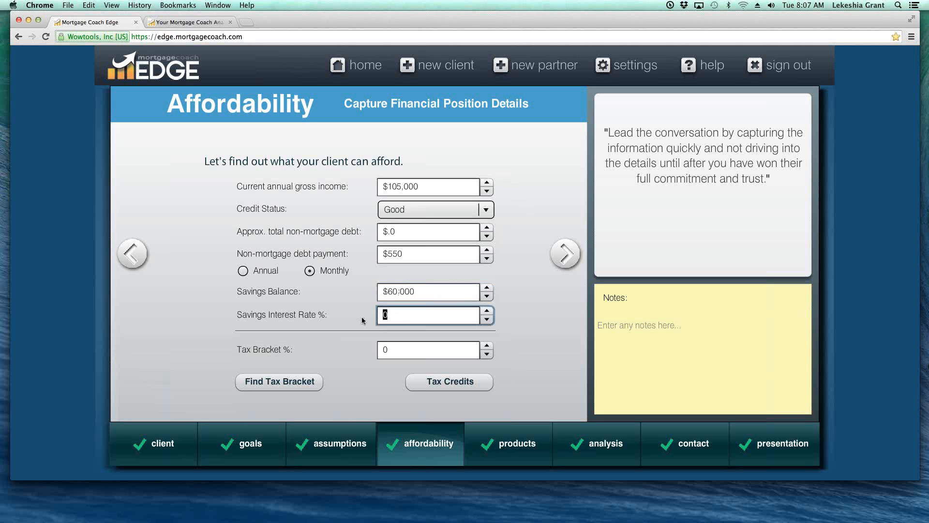
{"action": "type", "text": ".2"}
- Look up the federal tax brackets and set the client's tax bracket to 28%
{"action": "left_click", "coordinate": [419, 348]}
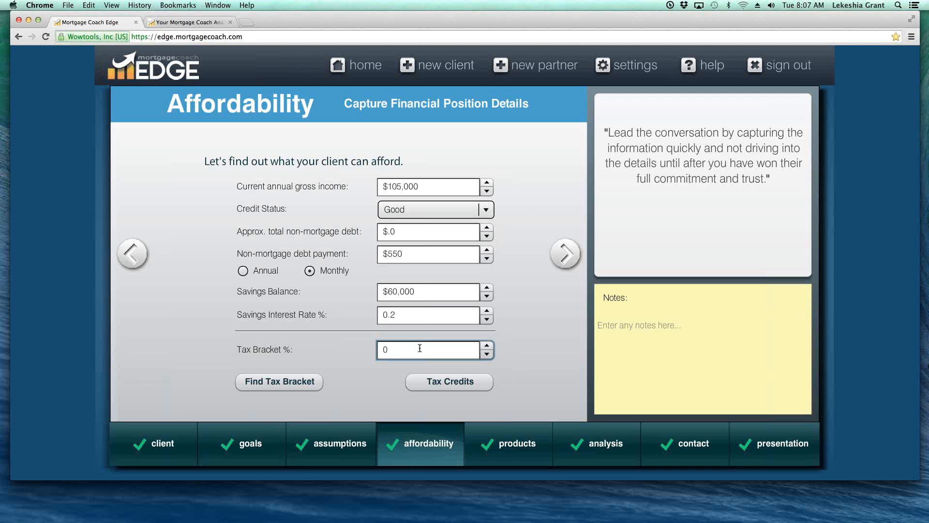
{"action": "left_click", "coordinate": [264, 387]}
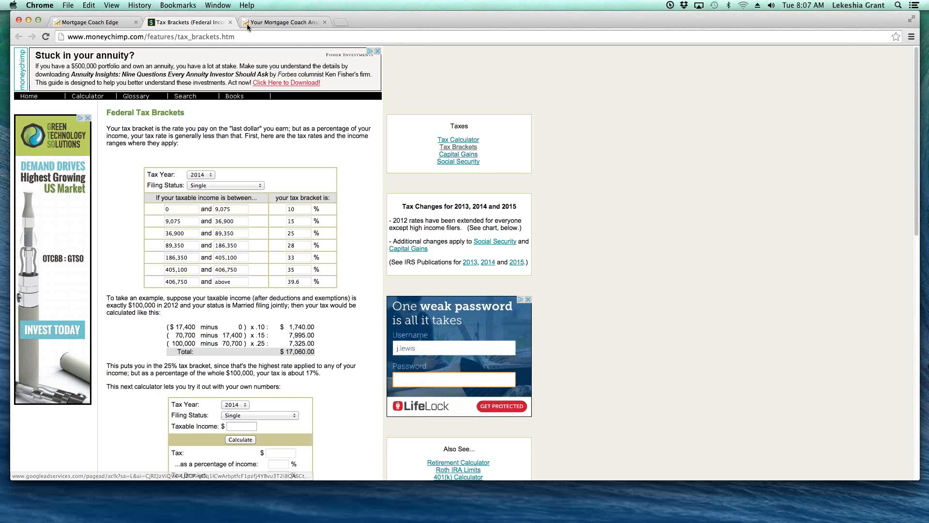
{"action": "left_click", "coordinate": [230, 22]}
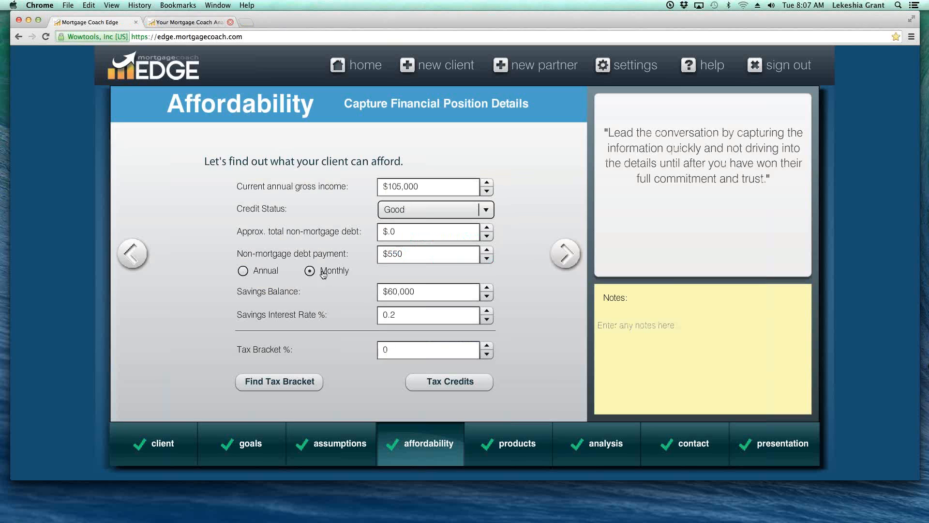
{"action": "double_click", "coordinate": [389, 355]}
{"action": "type", "text": "28"}
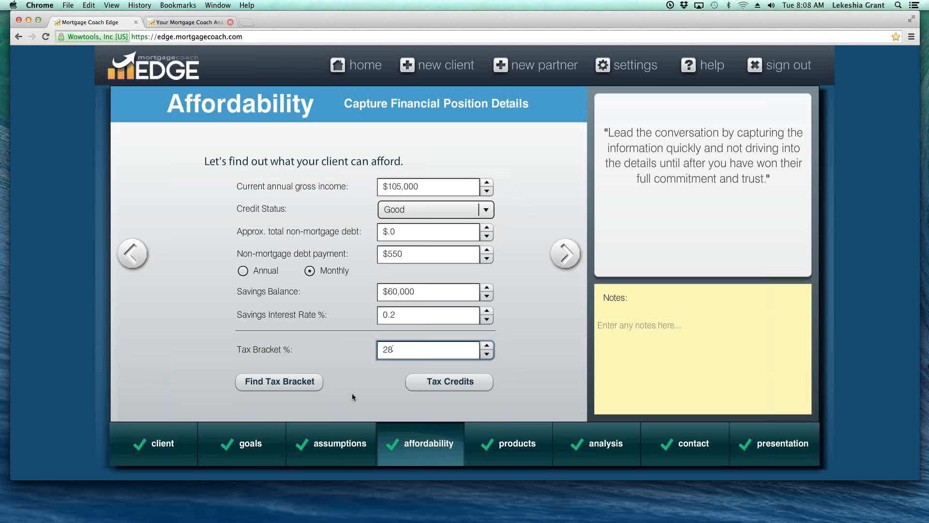
- Go to the Buy Now product details and browse the available product templates without applying one
{"action": "left_click", "coordinate": [511, 450]}
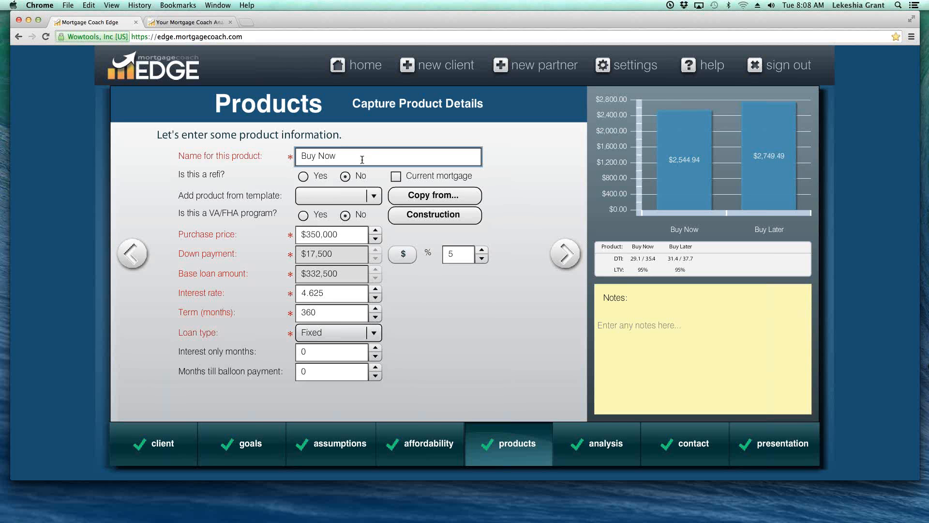
{"action": "left_click", "coordinate": [374, 201]}
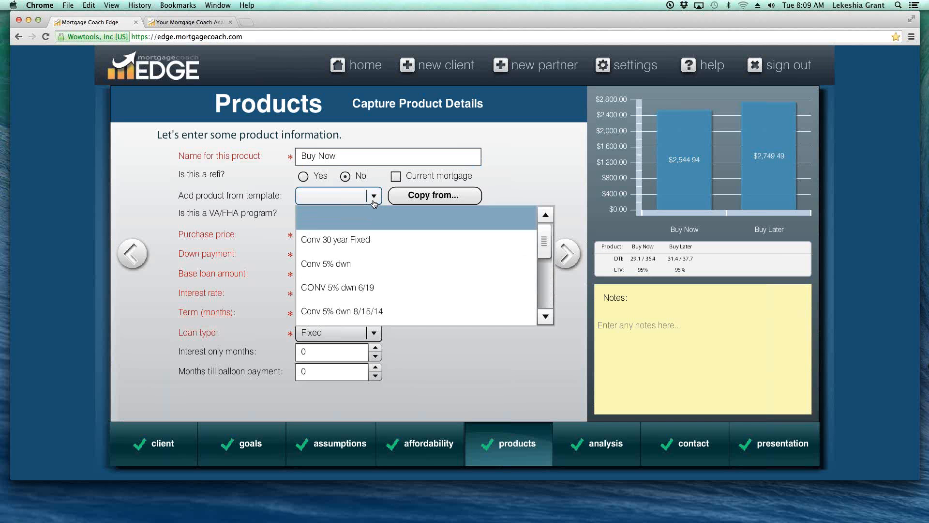
{"action": "mouse_move", "coordinate": [542, 244]}
{"action": "left_mouse_down"}
{"action": "mouse_move", "coordinate": [544, 297]}
{"action": "mouse_move", "coordinate": [543, 241]}
{"action": "left_mouse_up"}
{"action": "left_click", "coordinate": [545, 170]}
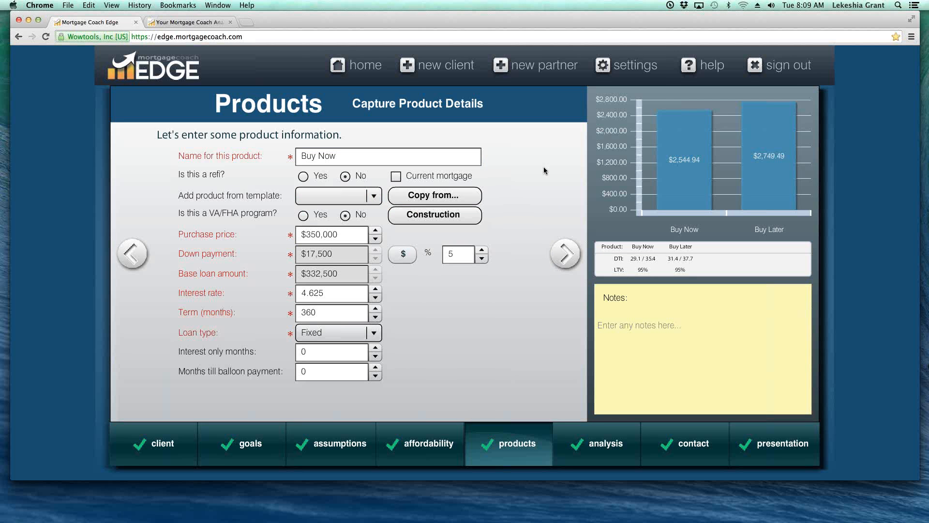
- Review the Buy Now product's purchase price, down payment percentage, interest rate and term
{"action": "left_click", "coordinate": [358, 234]}
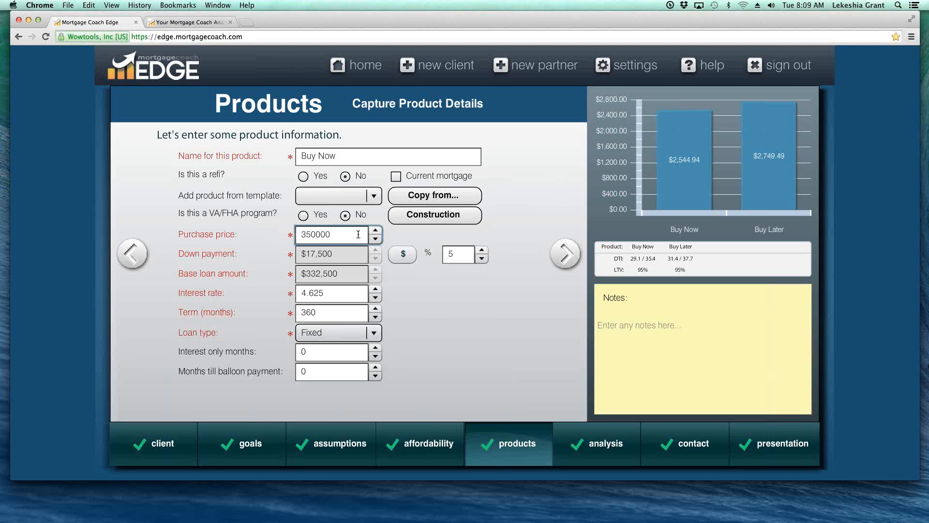
{"action": "left_click", "coordinate": [467, 256]}
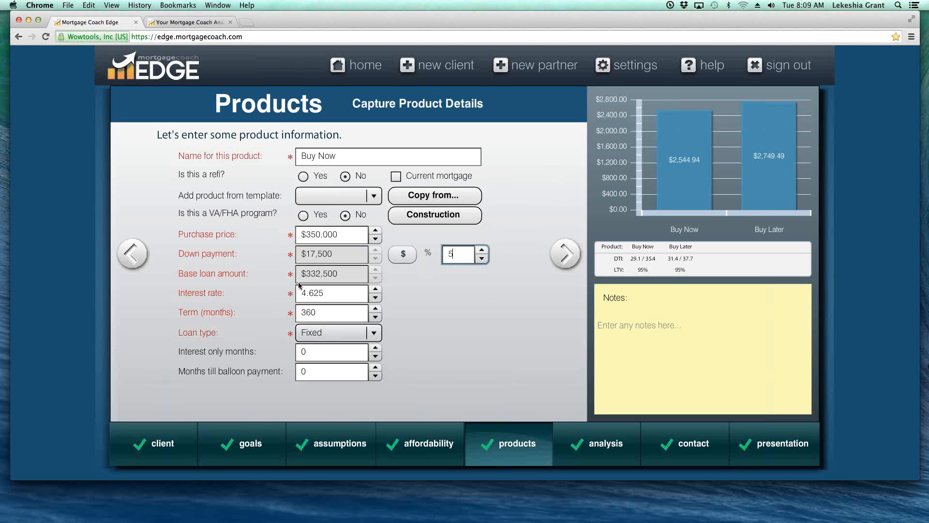
{"action": "left_click", "coordinate": [333, 296]}
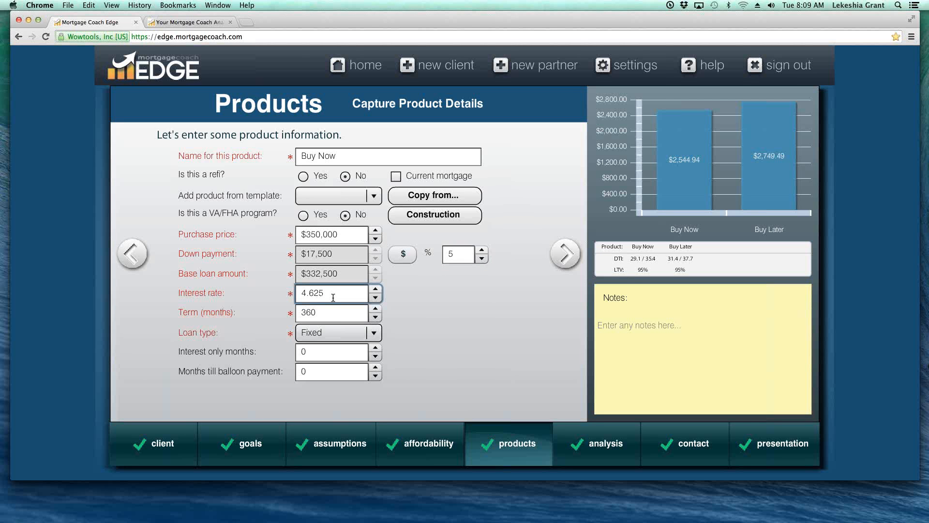
{"action": "left_click", "coordinate": [333, 310]}
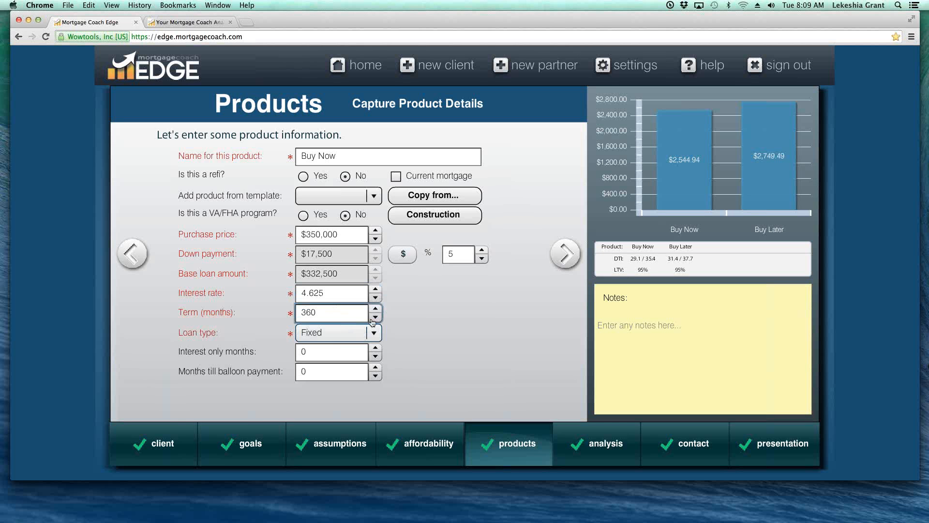
- Open the itemized closing cost details for Buy Now and browse the closing cost templates without applying one
{"action": "left_click", "coordinate": [565, 253]}
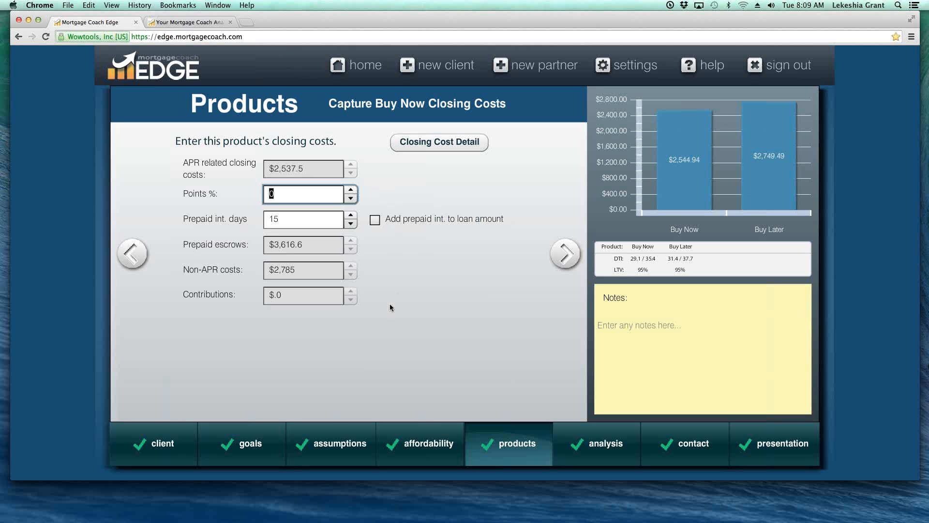
{"action": "left_click", "coordinate": [444, 144]}
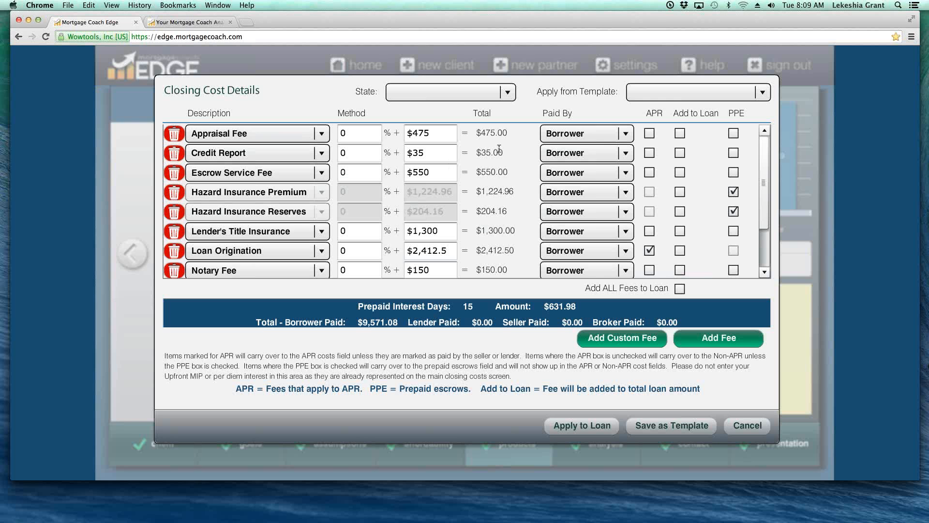
{"action": "left_click", "coordinate": [763, 99]}
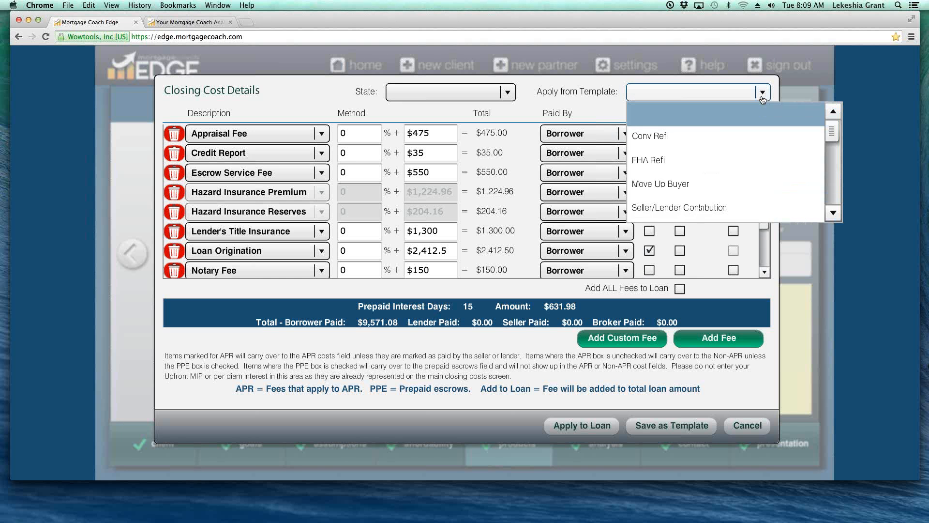
{"action": "mouse_move", "coordinate": [832, 127]}
{"action": "left_mouse_down"}
{"action": "mouse_move", "coordinate": [832, 201]}
{"action": "mouse_move", "coordinate": [832, 121]}
{"action": "left_mouse_up"}
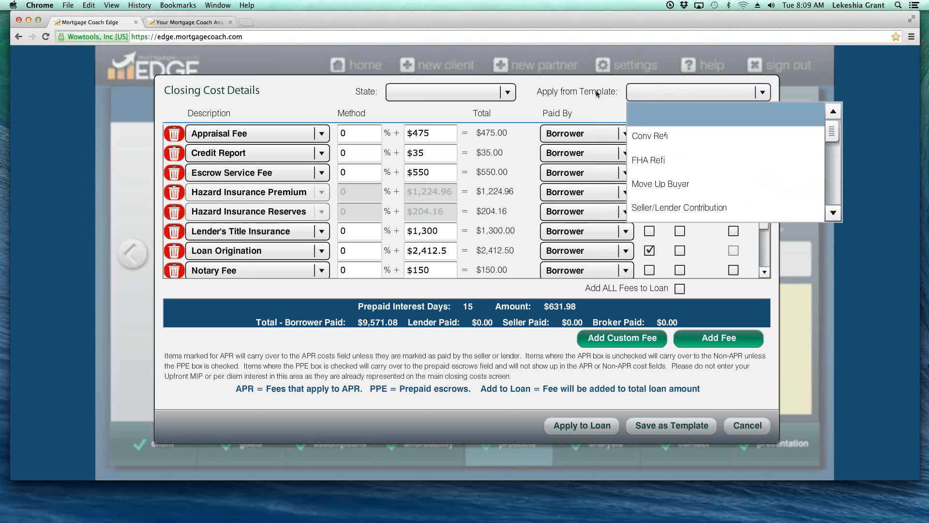
{"action": "left_click", "coordinate": [599, 105]}
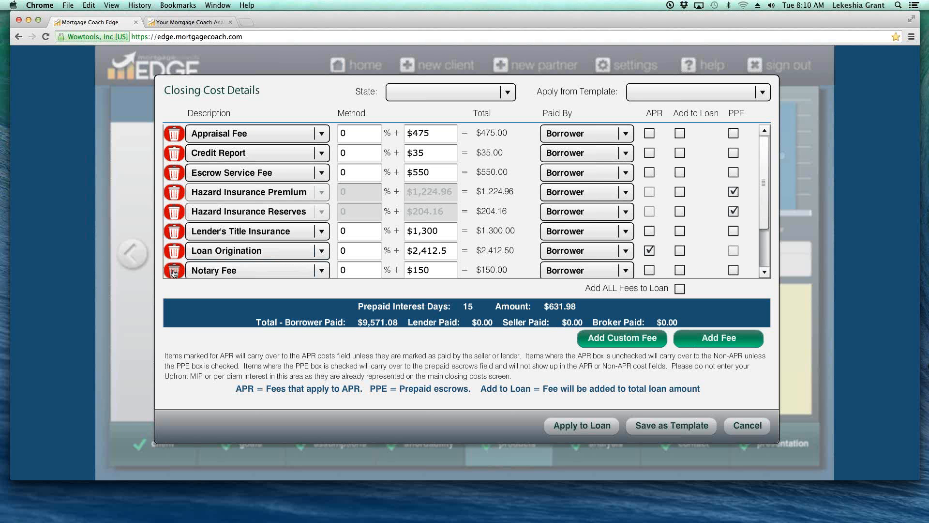
- Review the itemized fees, apply them to the Buy Now loan and check its prepaid interest days
{"action": "left_click_drag", "start_coordinate": [436, 265], "coordinate": [367, 252]}
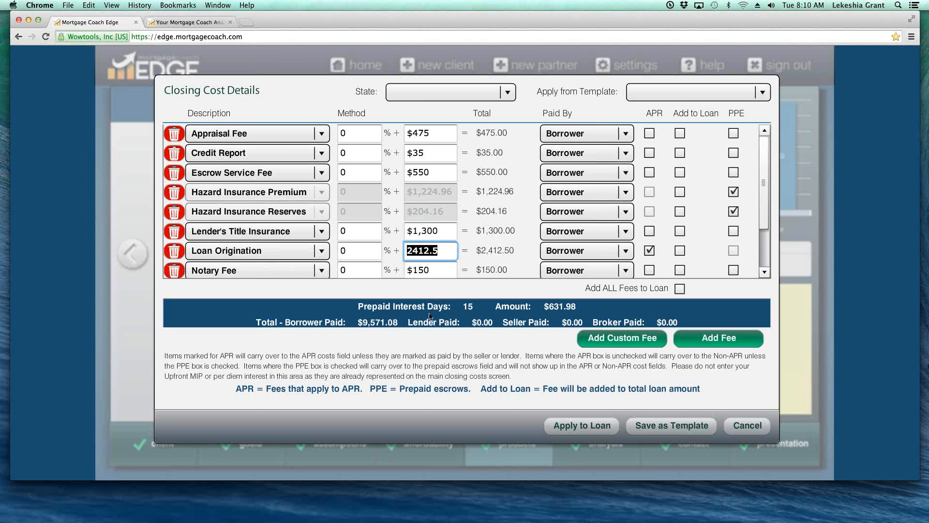
{"action": "left_click_drag", "start_coordinate": [760, 216], "coordinate": [744, 183]}
{"action": "left_click", "coordinate": [586, 425]}
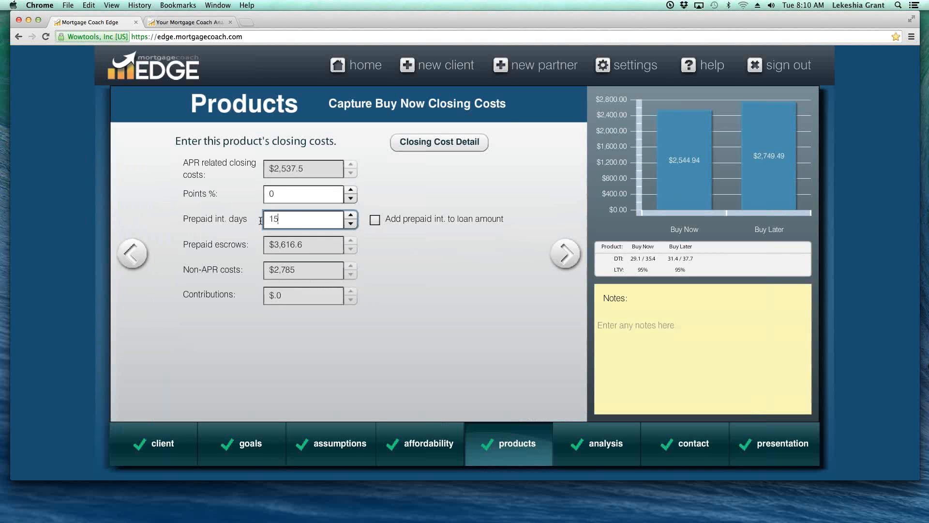
{"action": "double_click", "coordinate": [301, 220]}
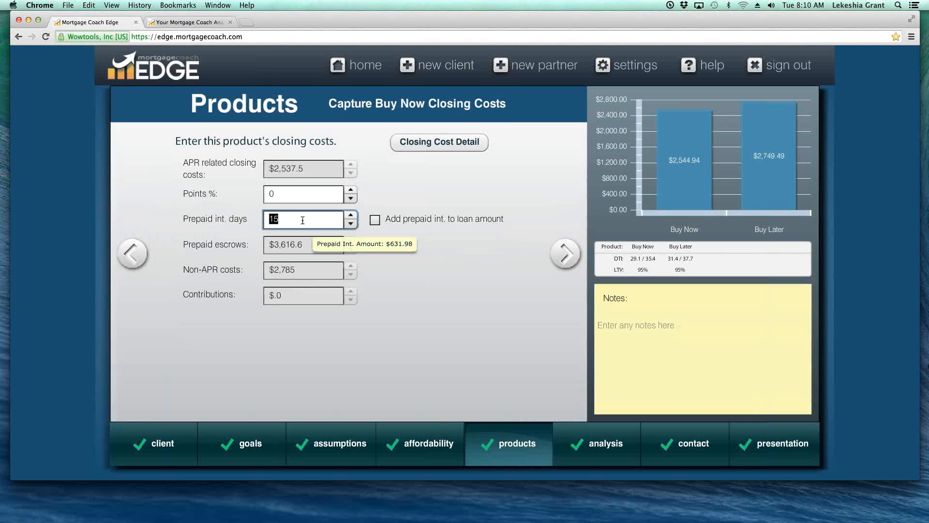
- Review the Buy Now product's monthly costs, including hazard insurance, property tax, mortgage insurance, MI cutoff and reserve months
{"action": "left_click", "coordinate": [566, 253]}
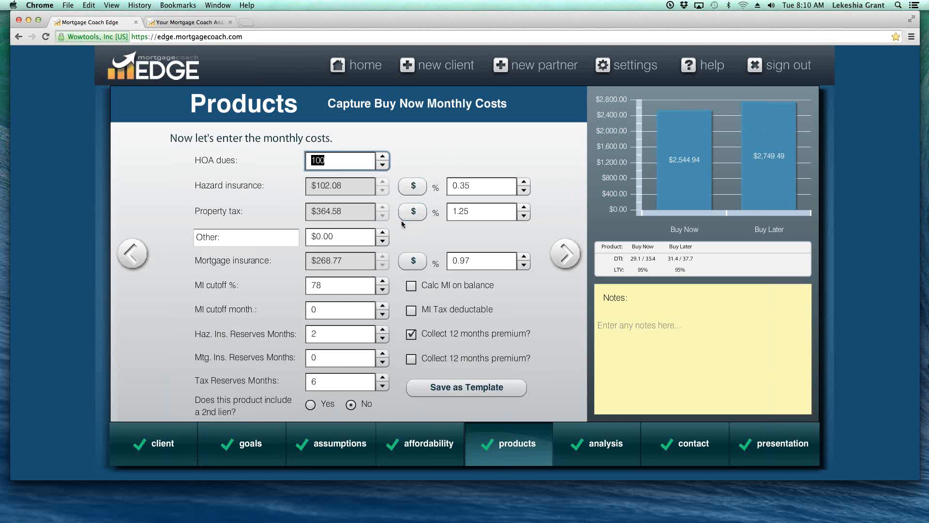
{"action": "left_click", "coordinate": [490, 184]}
{"action": "left_click", "coordinate": [486, 210]}
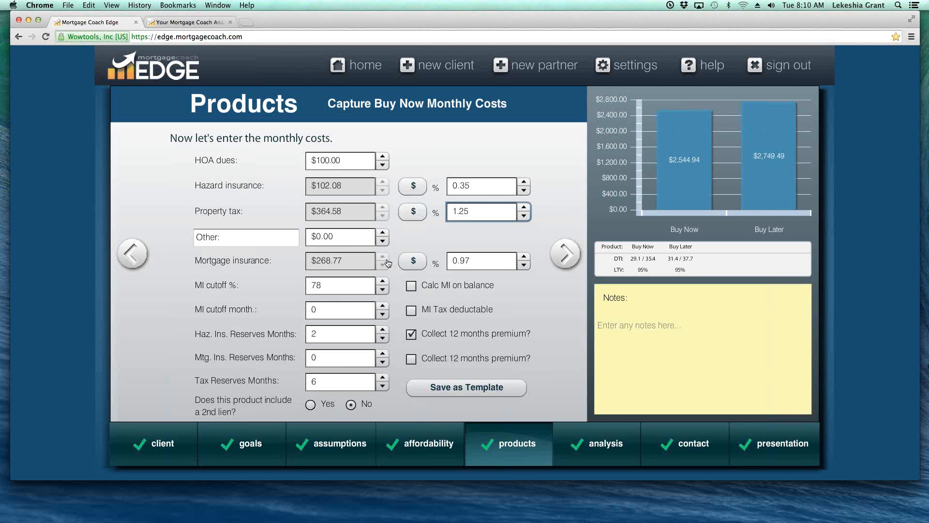
{"action": "left_click", "coordinate": [489, 263]}
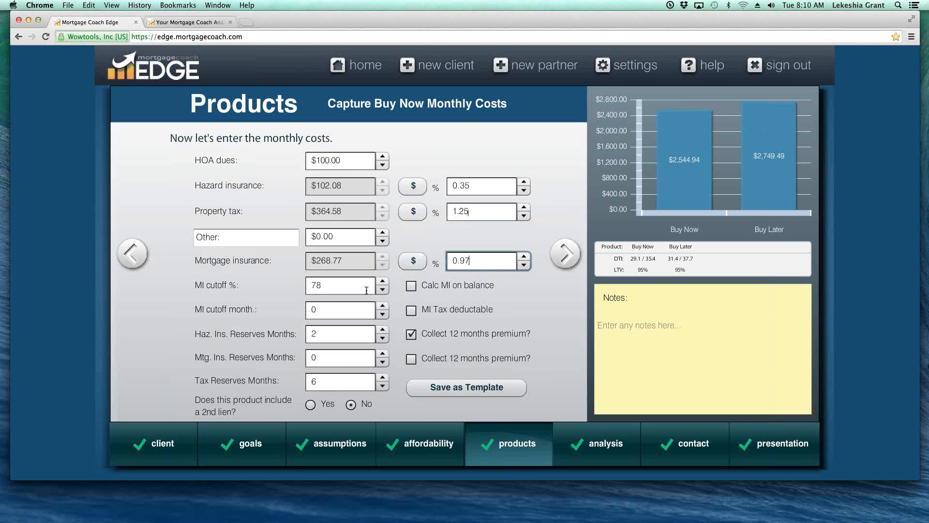
{"action": "left_click", "coordinate": [363, 311]}
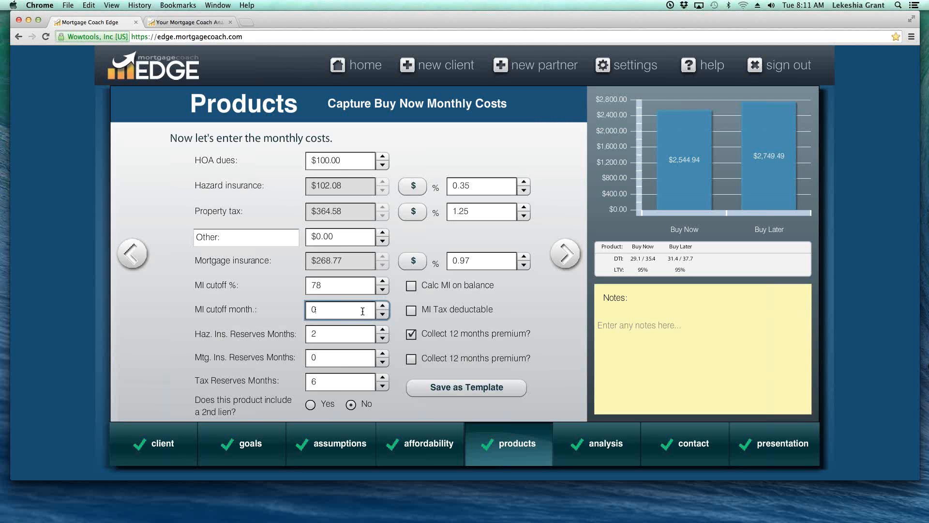
{"action": "left_click", "coordinate": [362, 335]}
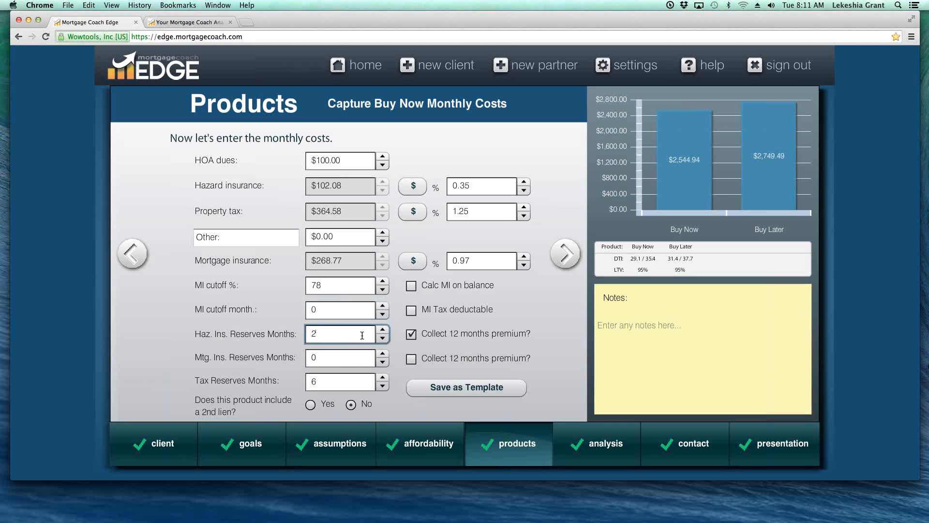
{"action": "left_click", "coordinate": [355, 377]}
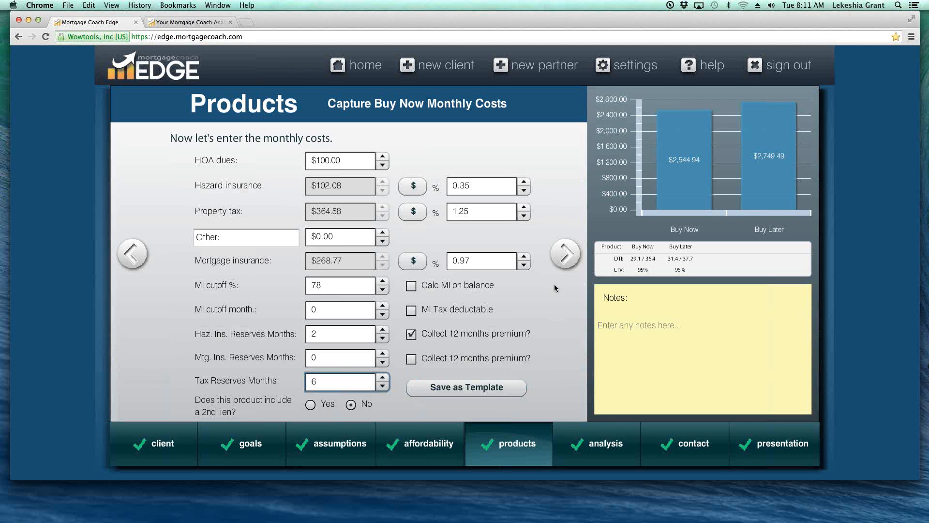
- Copy the Buy Now details into the Buy Later product and set its interest rate to 5.625
{"action": "left_click", "coordinate": [566, 254]}
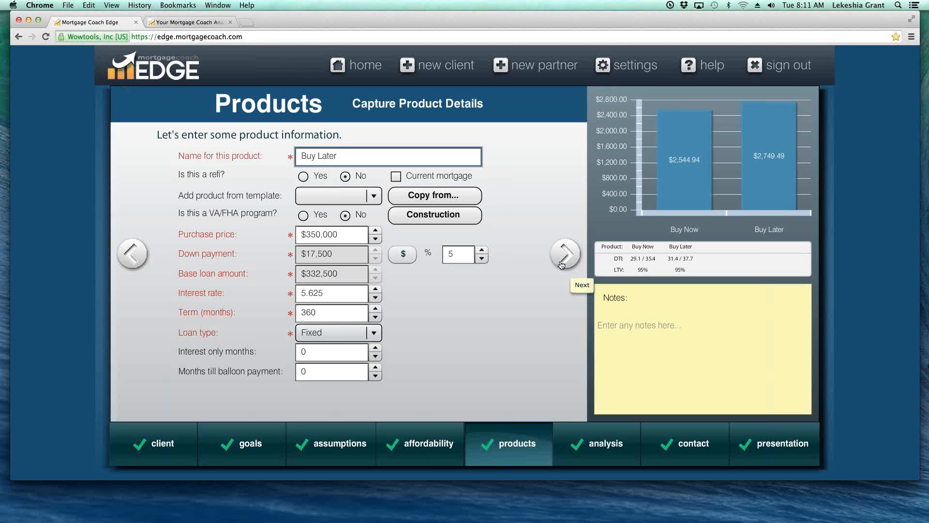
{"action": "left_click", "coordinate": [431, 197]}
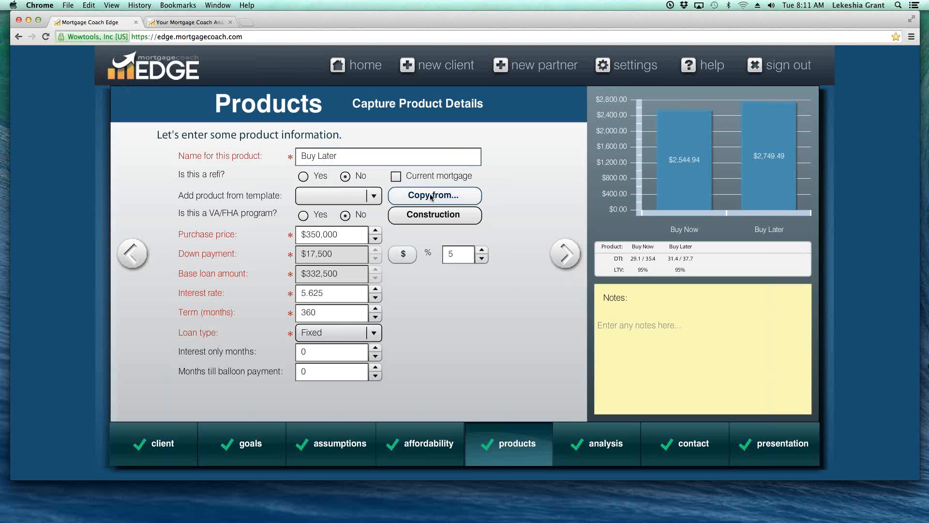
{"action": "left_click", "coordinate": [431, 196]}
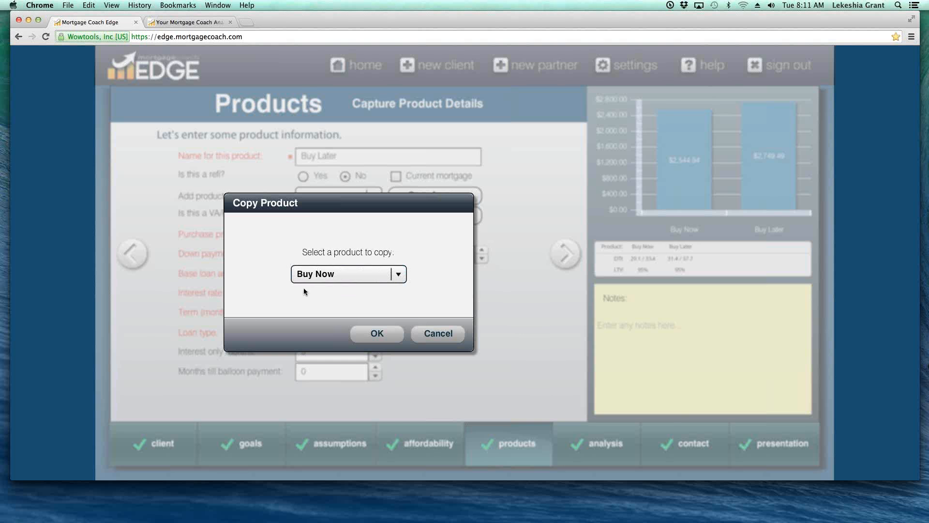
{"action": "left_click", "coordinate": [387, 336]}
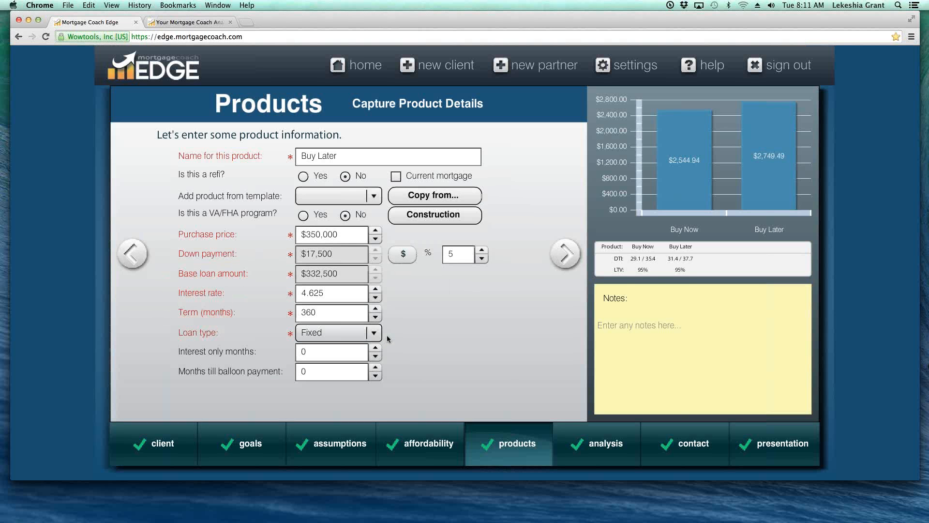
{"action": "left_click_drag", "start_coordinate": [342, 295], "coordinate": [281, 295]}
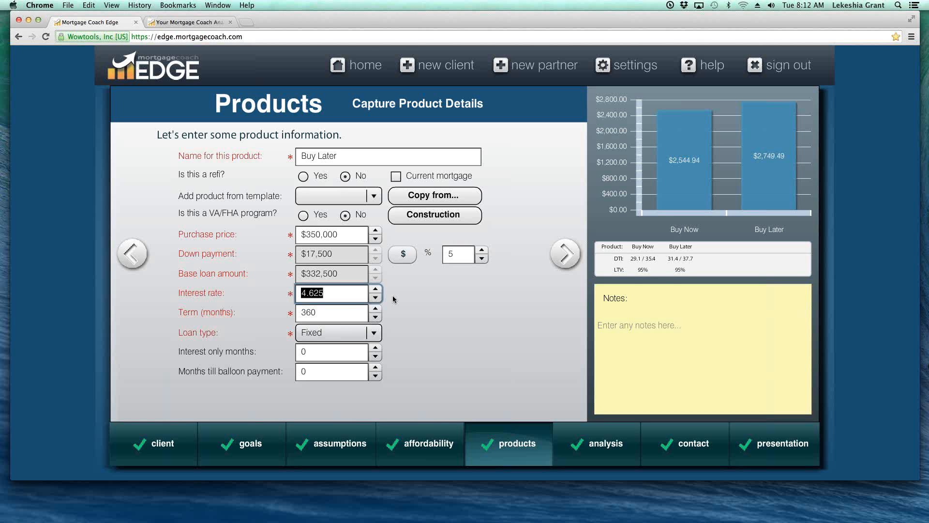
{"action": "type", "text": "5.625."}
- Review Buy Later's itemized closing costs, apply them to the loan, and continue to its monthly costs
{"action": "left_click", "coordinate": [566, 254]}
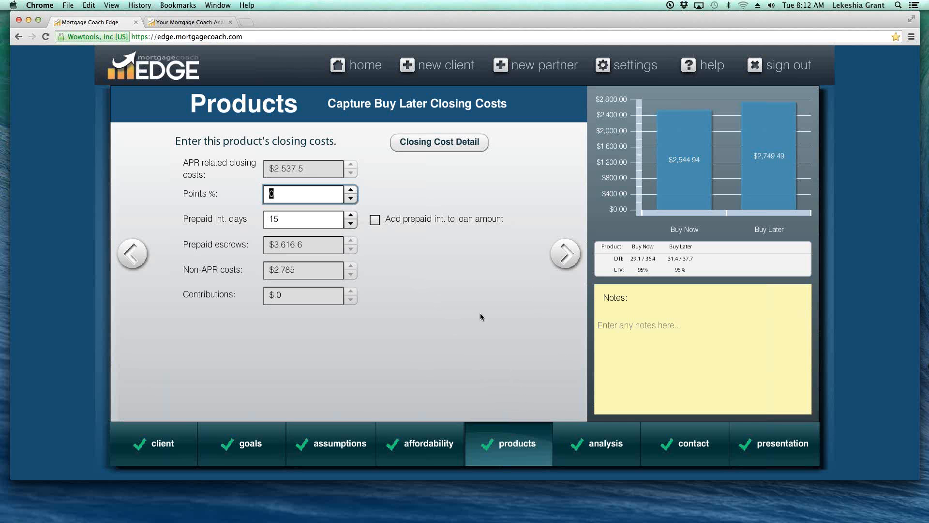
{"action": "left_click", "coordinate": [460, 152]}
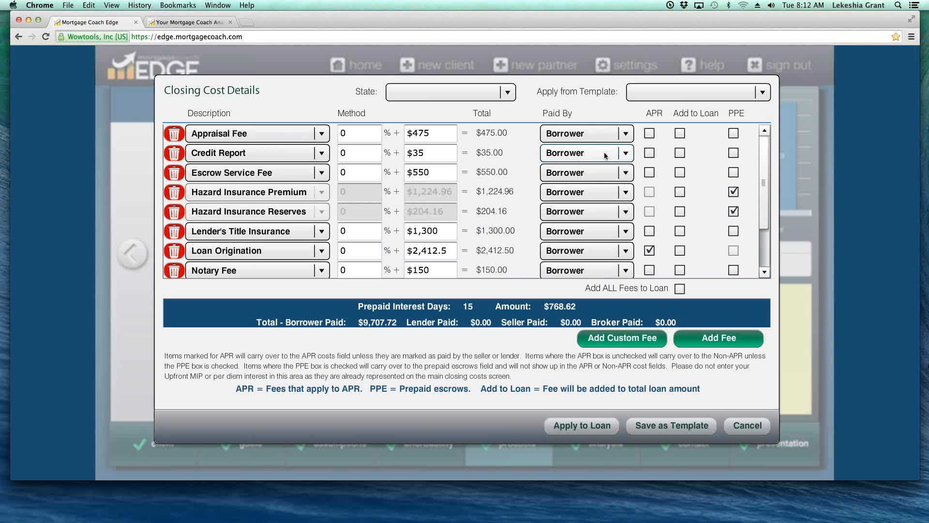
{"action": "left_click", "coordinate": [601, 433]}
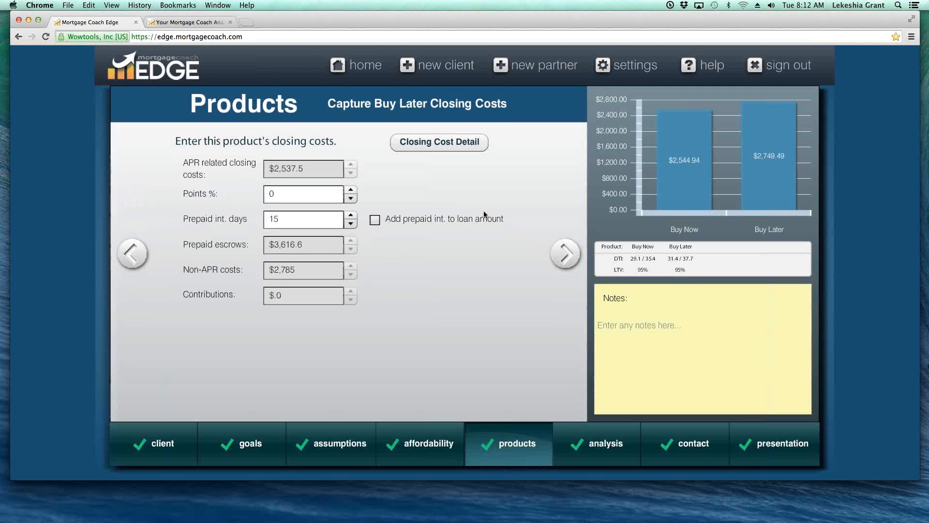
{"action": "left_click", "coordinate": [565, 253]}
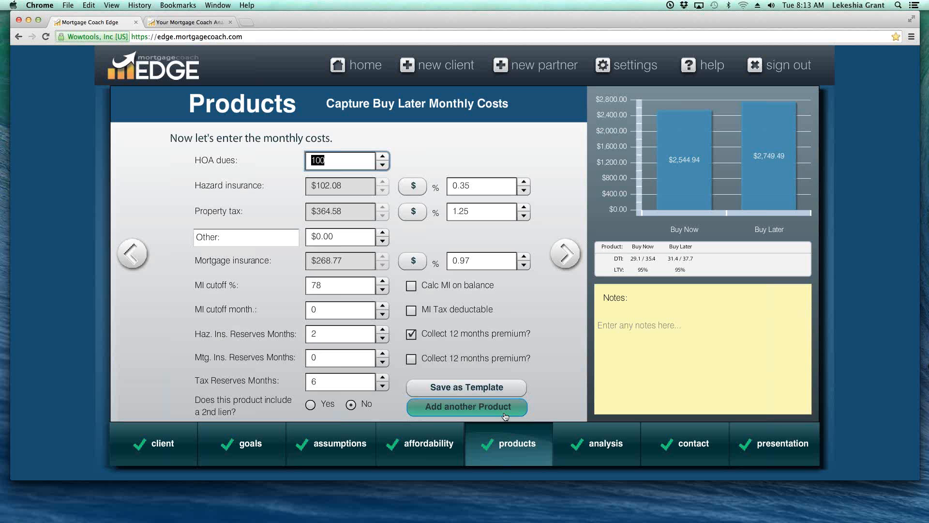
- Go to the Analysis Summary and review the property appreciation rate, short-term months, long-term years and monthly savings chart
{"action": "left_click", "coordinate": [567, 259]}
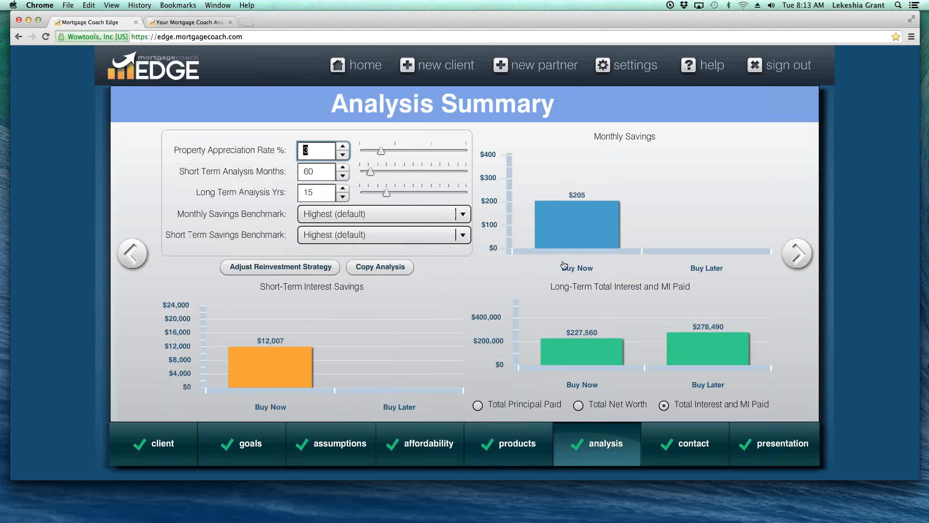
{"action": "left_click", "coordinate": [325, 150]}
{"action": "left_click", "coordinate": [320, 169]}
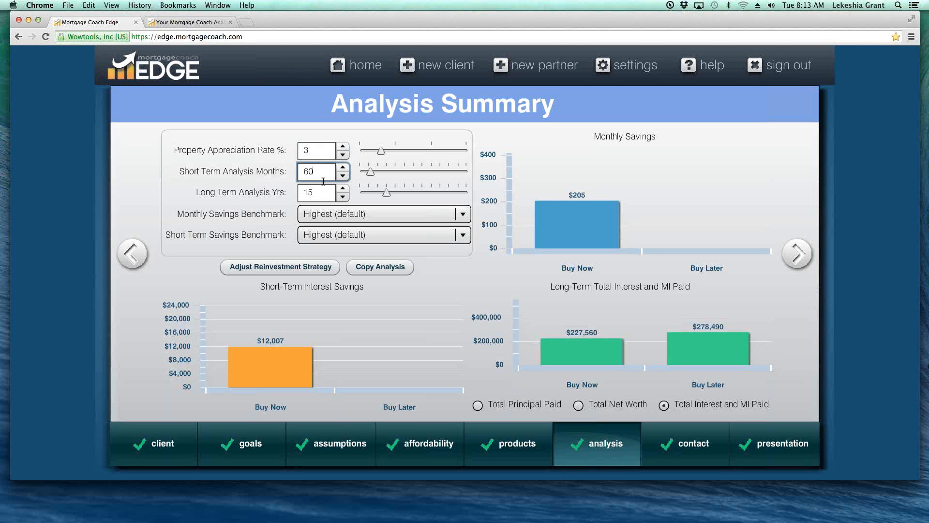
{"action": "left_click", "coordinate": [324, 185]}
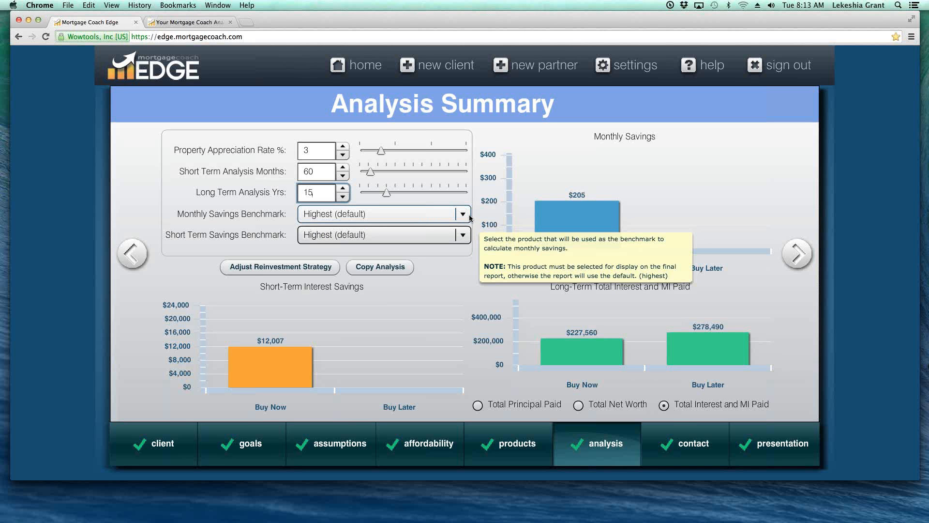
{"action": "mouse_move", "coordinate": [548, 226]}
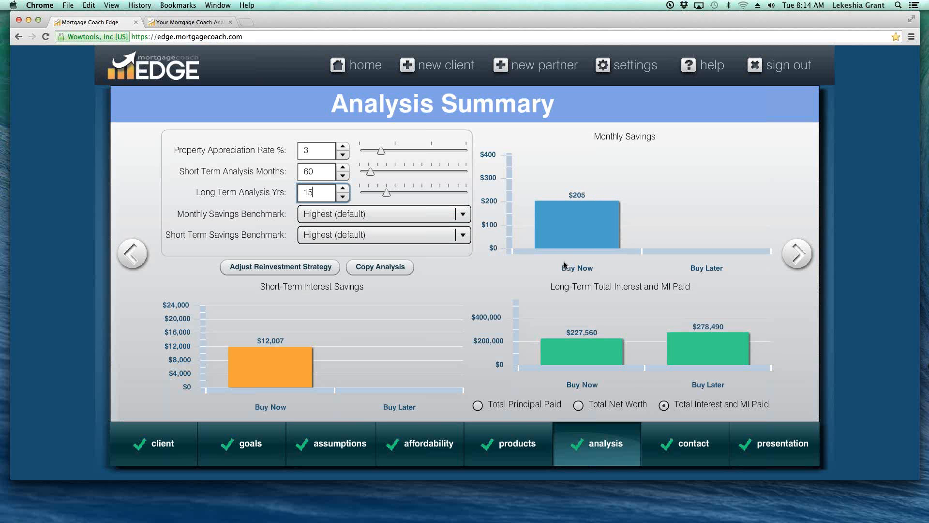
{"action": "mouse_move", "coordinate": [566, 236]}
- Compare the long-term net worth, principal, and interest and MI charts, and review the reinvestment strategy without changing it
{"action": "left_click", "coordinate": [634, 408]}
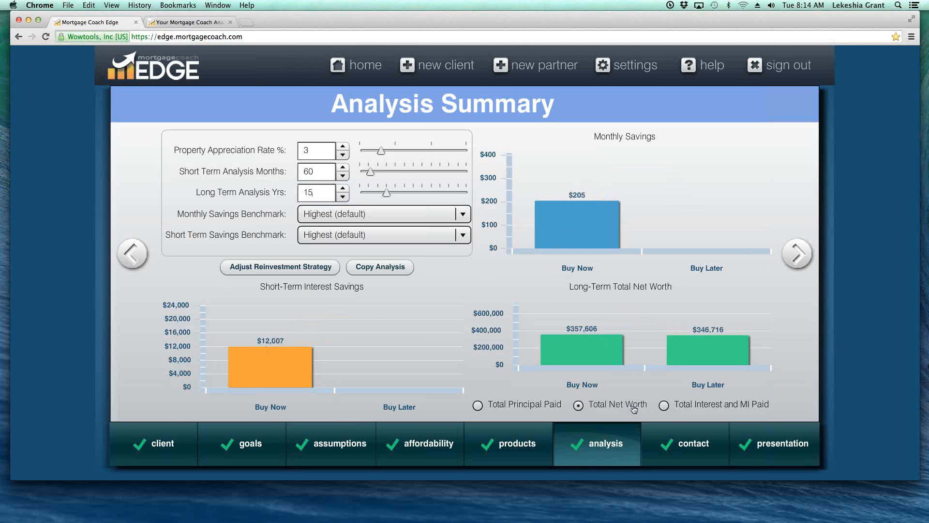
{"action": "left_click", "coordinate": [538, 407]}
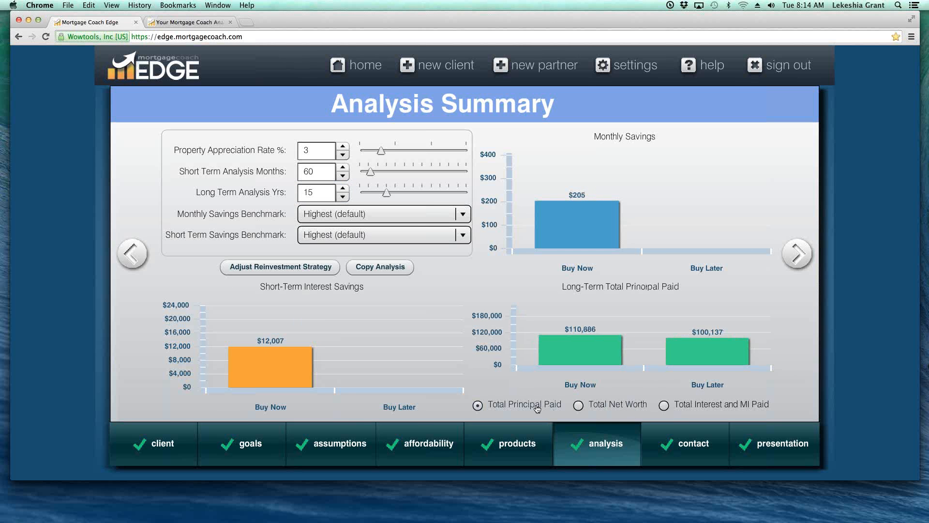
{"action": "left_click", "coordinate": [688, 411]}
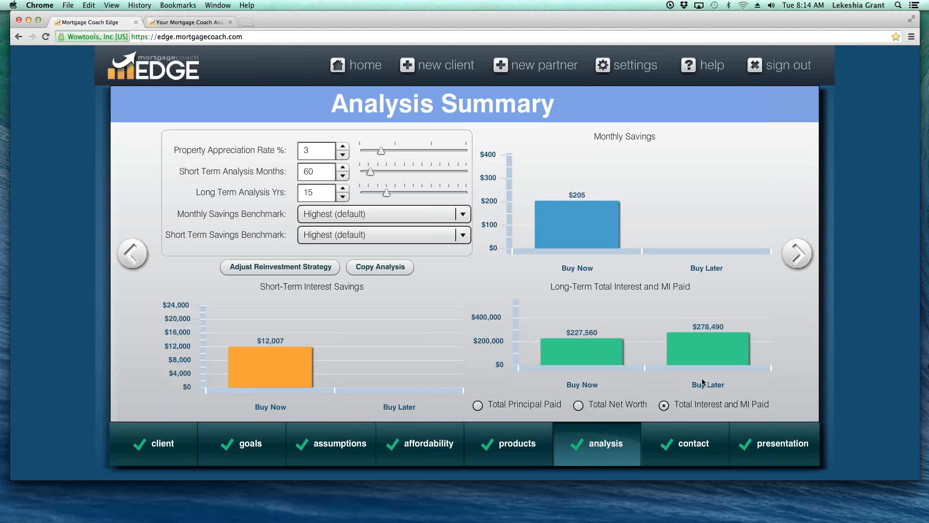
{"action": "left_click", "coordinate": [298, 272]}
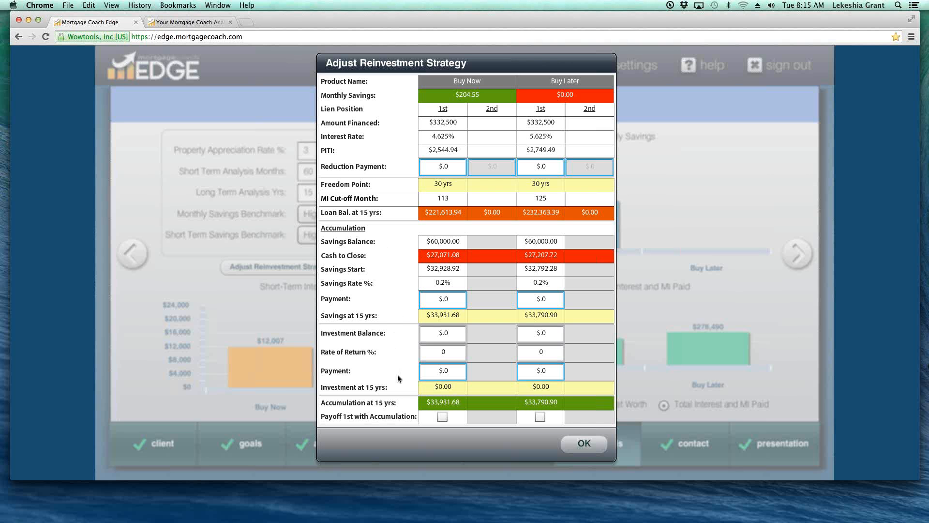
{"action": "left_click", "coordinate": [581, 444]}
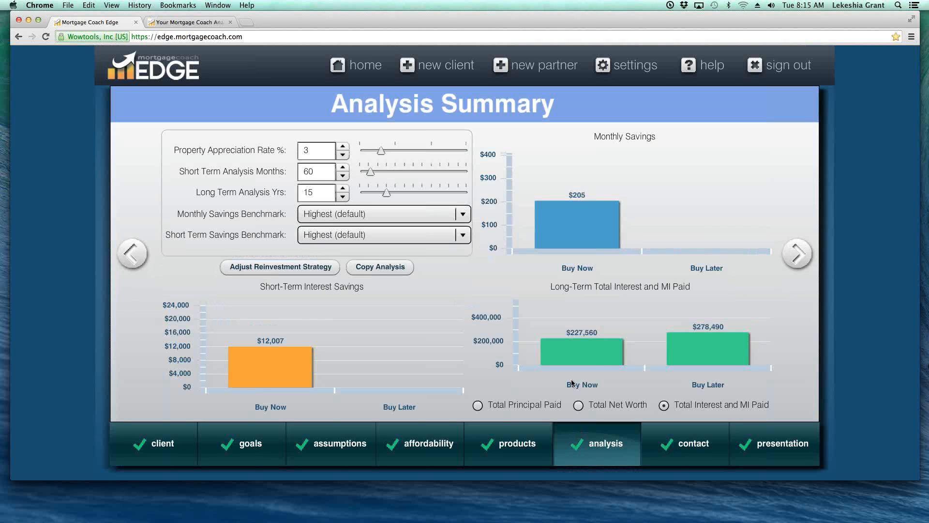
- Go to the client's contact information and enter "borrower email address" as placeholder text for the email address
{"action": "left_click", "coordinate": [798, 253]}
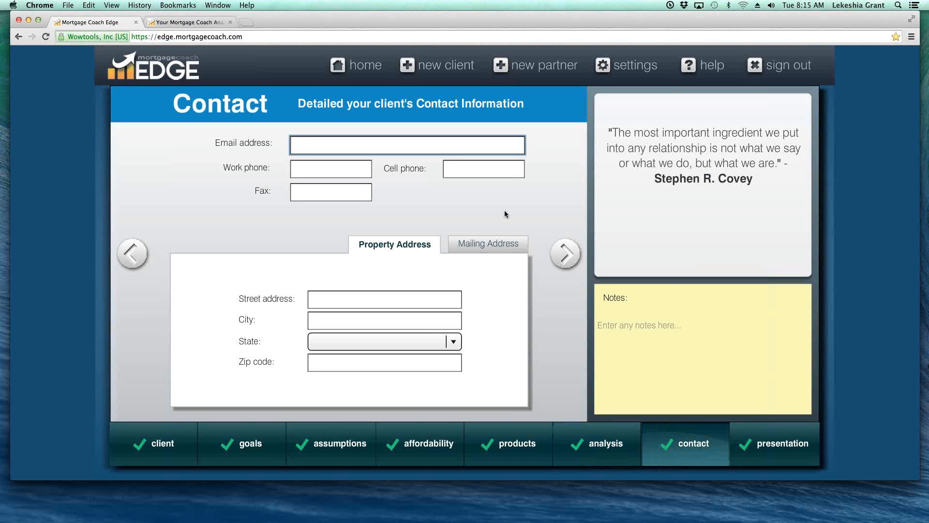
{"action": "type", "text": "bon"}
{"action": "type", "text": "rower e"}
{"action": "type", "text": "mail add"}
{"action": "type", "text": "ress"}
- Enter "Your Future Home" as the street address of the property
{"action": "left_click", "coordinate": [339, 303]}
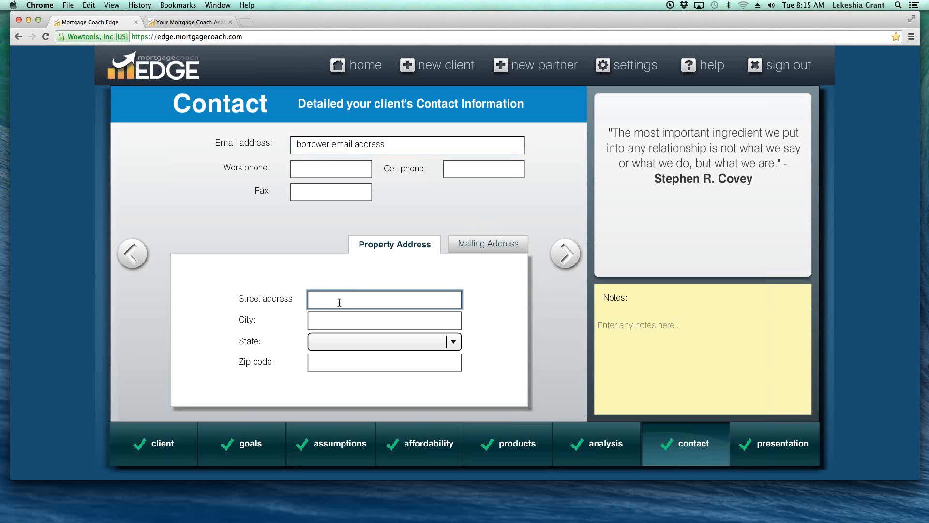
{"action": "type", "text": "Your Futur"}
{"action": "key", "text": "BackSpace"}
{"action": "type", "text": "re Home"}
- Go to the presentation selection and review the included products and payment notes, keeping Buy Now and Buy Later included
{"action": "left_click", "coordinate": [566, 257]}
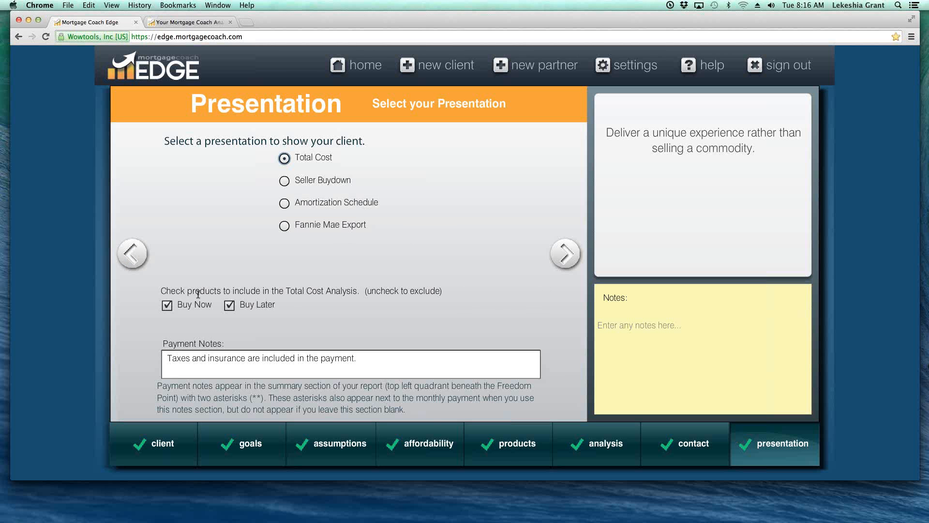
{"action": "left_click", "coordinate": [231, 308]}
{"action": "left_click", "coordinate": [230, 308]}
{"action": "left_click", "coordinate": [396, 358]}
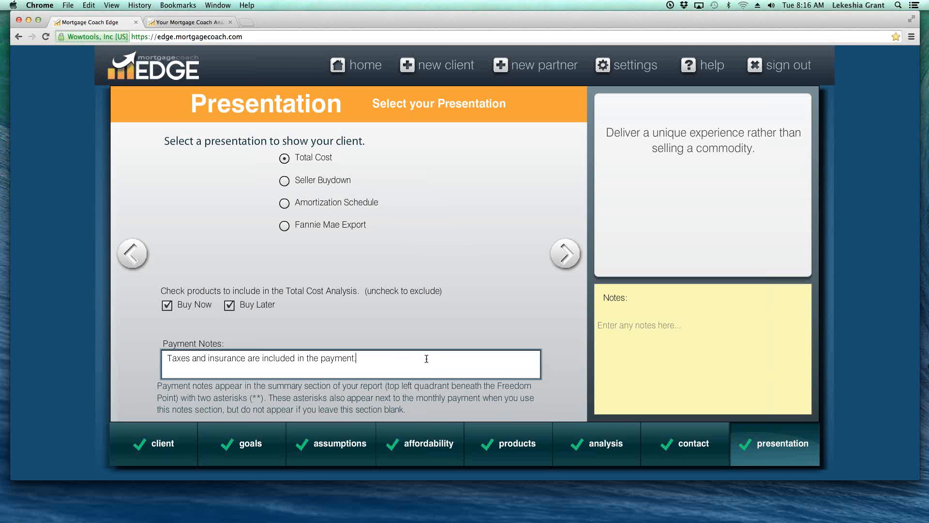
- Continue through the Total Cost presentation setup, keeping the short-term savings settings, to the options for presenting the analysis
{"action": "left_click", "coordinate": [567, 248]}
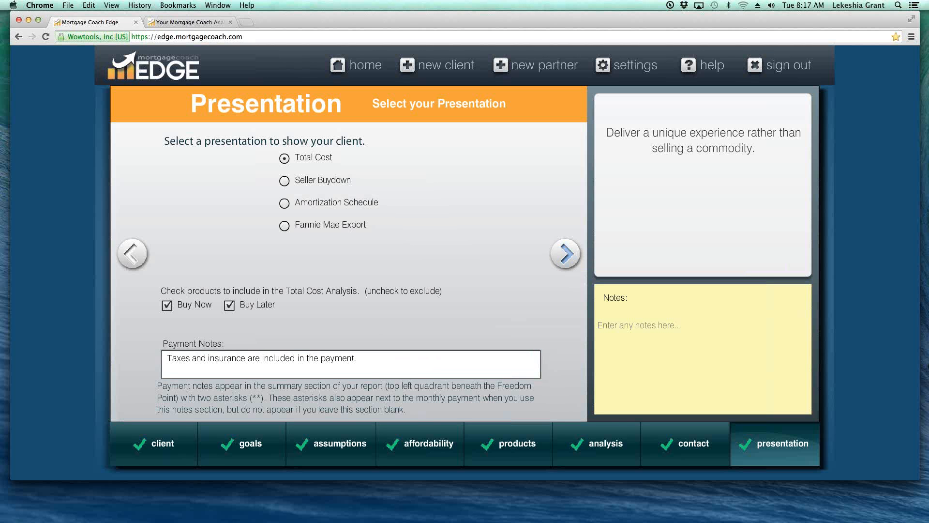
{"action": "left_click", "coordinate": [566, 251]}
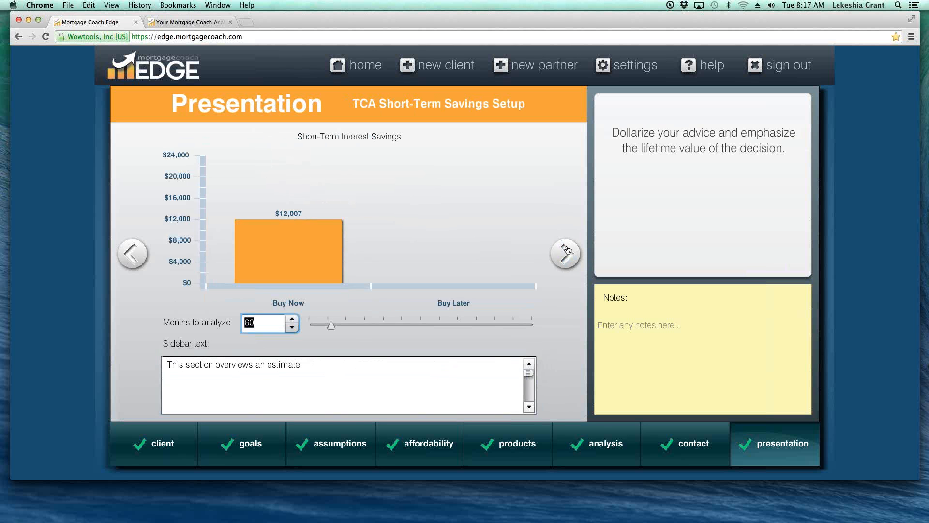
{"action": "left_click", "coordinate": [568, 250]}
{"action": "left_click", "coordinate": [567, 250]}
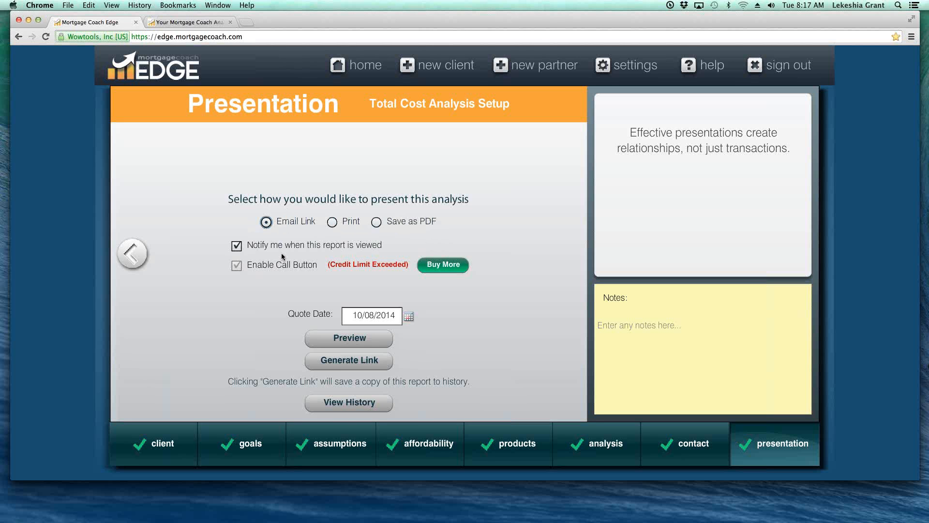
- Set the quote date to 12/16/2014 and generate the emailable report link for the analysis
{"action": "left_click", "coordinate": [411, 317]}
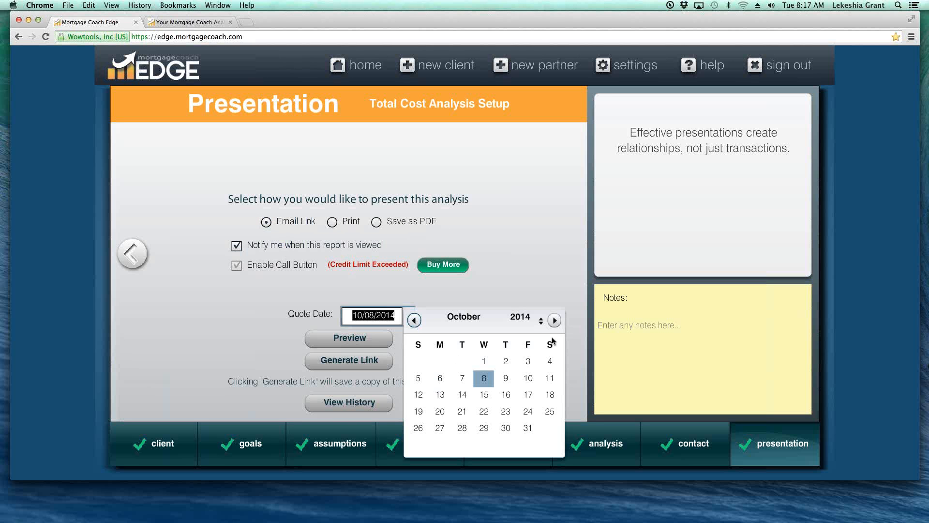
{"action": "left_click", "coordinate": [554, 320]}
{"action": "left_click", "coordinate": [555, 320]}
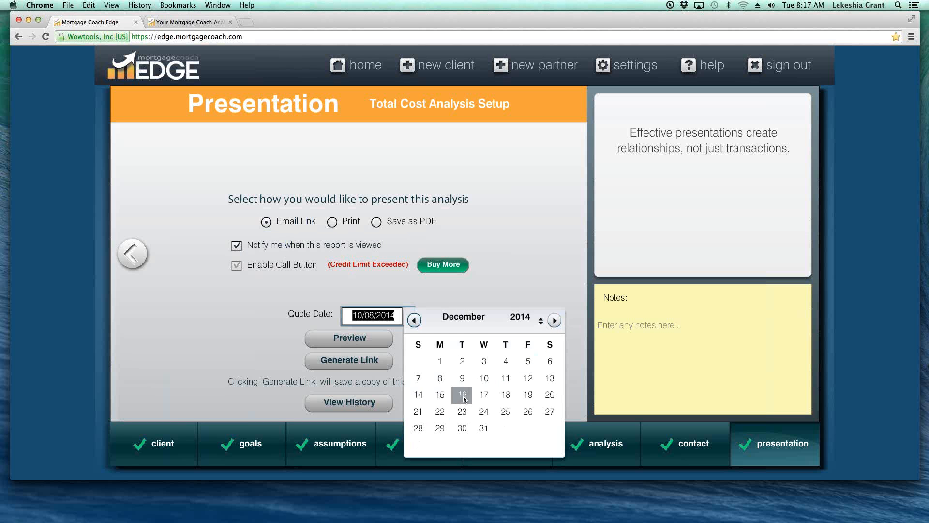
{"action": "left_click", "coordinate": [462, 396]}
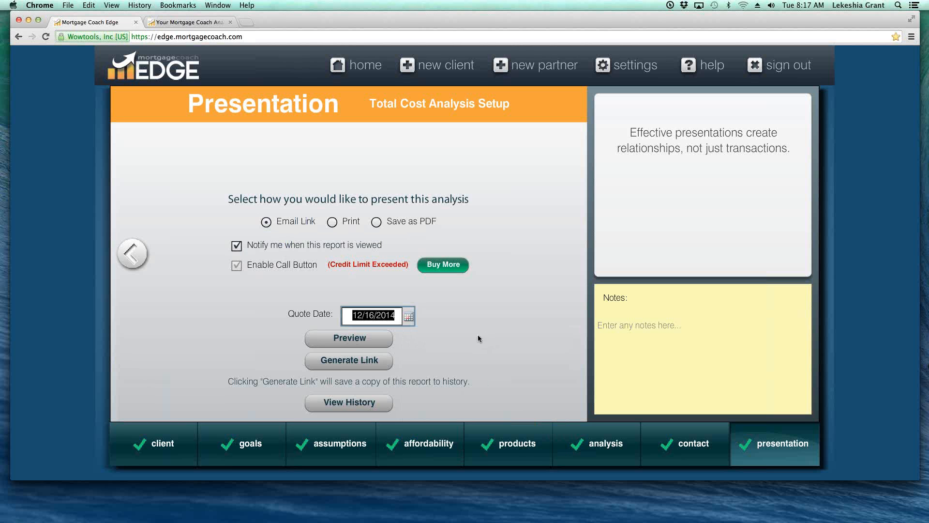
{"action": "left_click", "coordinate": [368, 359]}
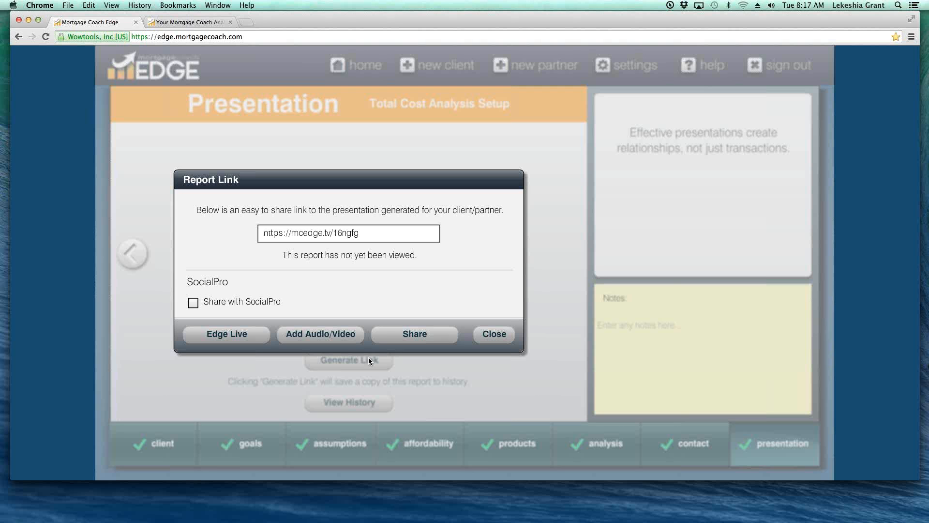
- Copy the generated report link and open the analysis in Edge Live
{"action": "left_click_drag", "start_coordinate": [373, 232], "coordinate": [262, 233]}
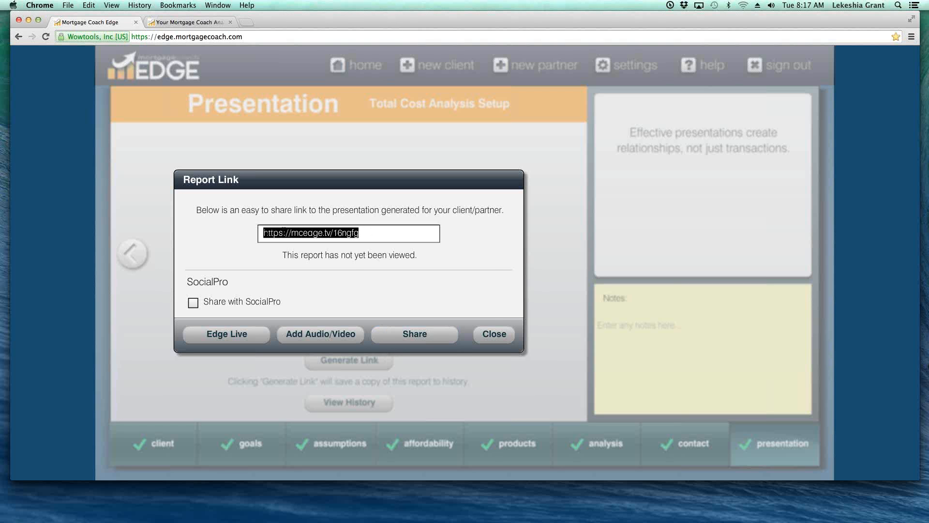
{"action": "right_click", "coordinate": [345, 233]}
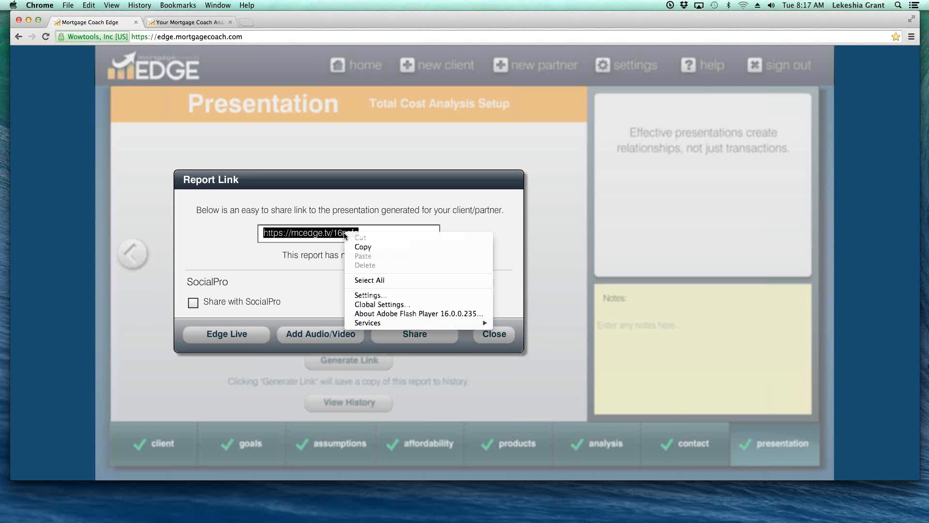
{"action": "left_click", "coordinate": [378, 250]}
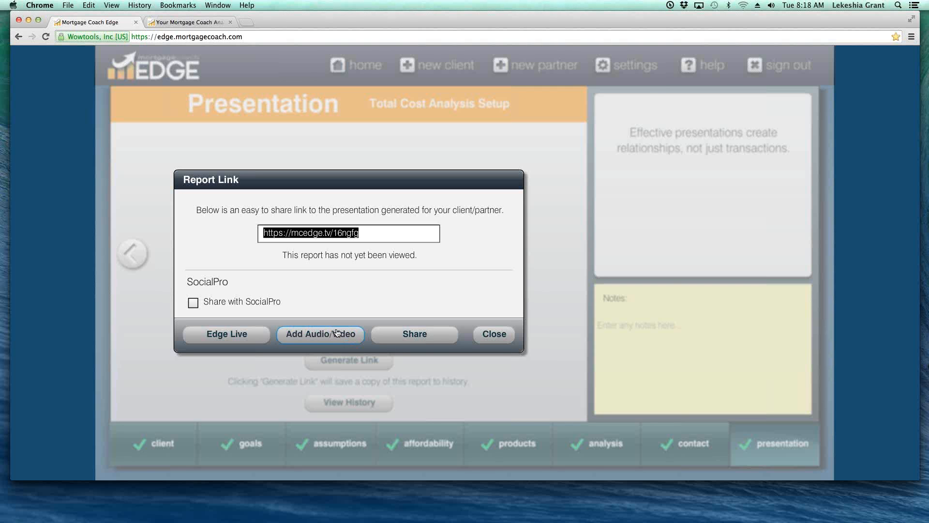
{"action": "left_click", "coordinate": [249, 334]}
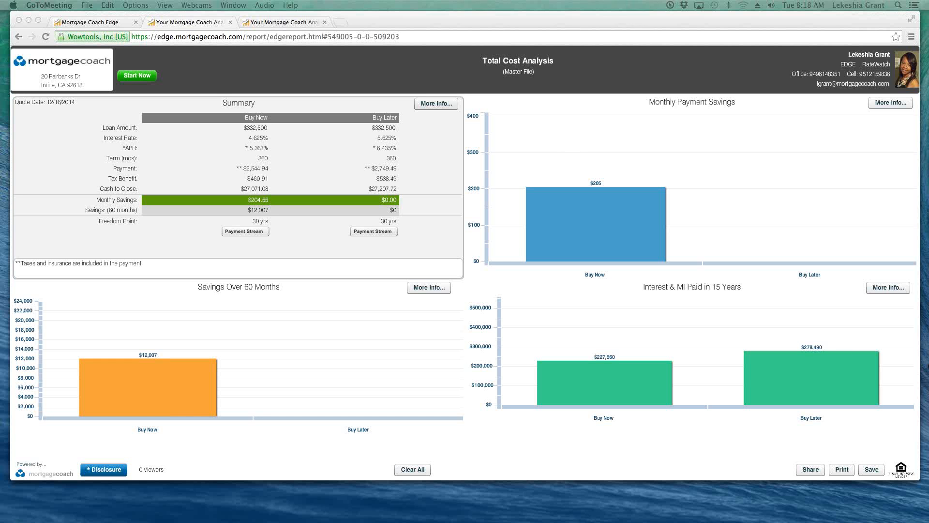
- Return to the Mortgage Coach Edge setup page and close the Report Link dialog
{"action": "left_click", "coordinate": [117, 23]}
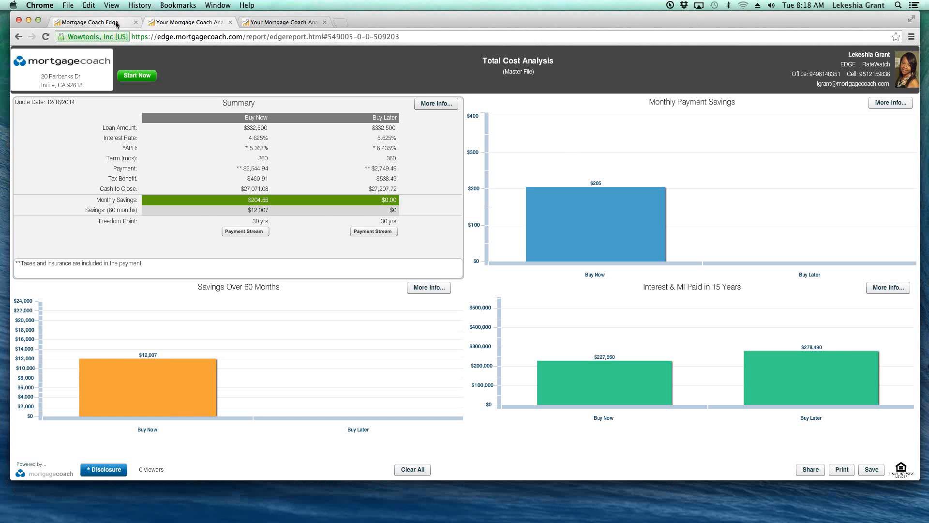
{"action": "left_click", "coordinate": [117, 23]}
{"action": "left_click", "coordinate": [493, 332]}
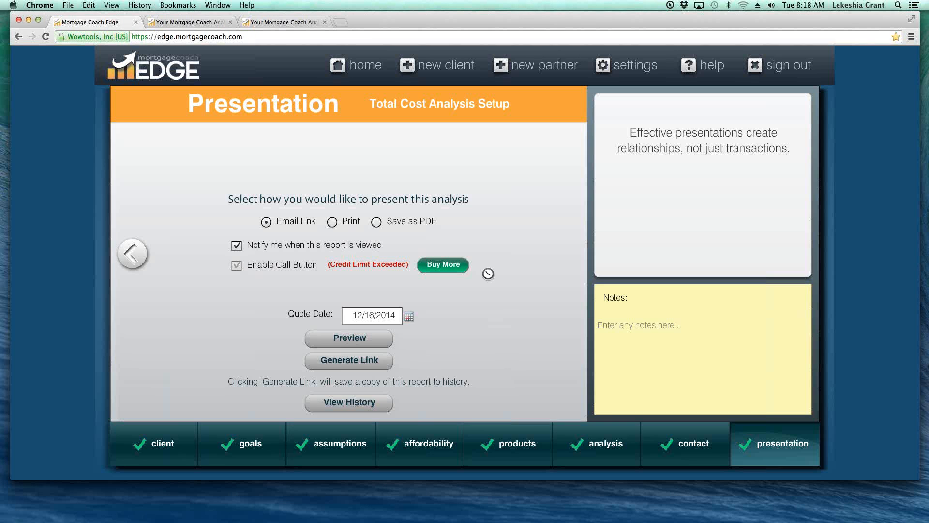
- Go to the Buy Now product and review its monthly costs, including the hazard insurance reserves months
{"action": "mouse_move", "coordinate": [486, 423]}
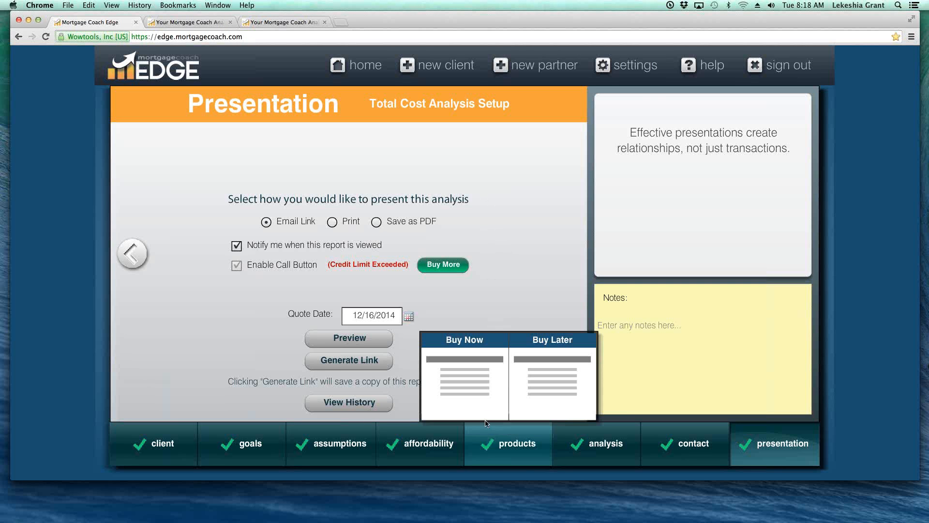
{"action": "left_click", "coordinate": [462, 380]}
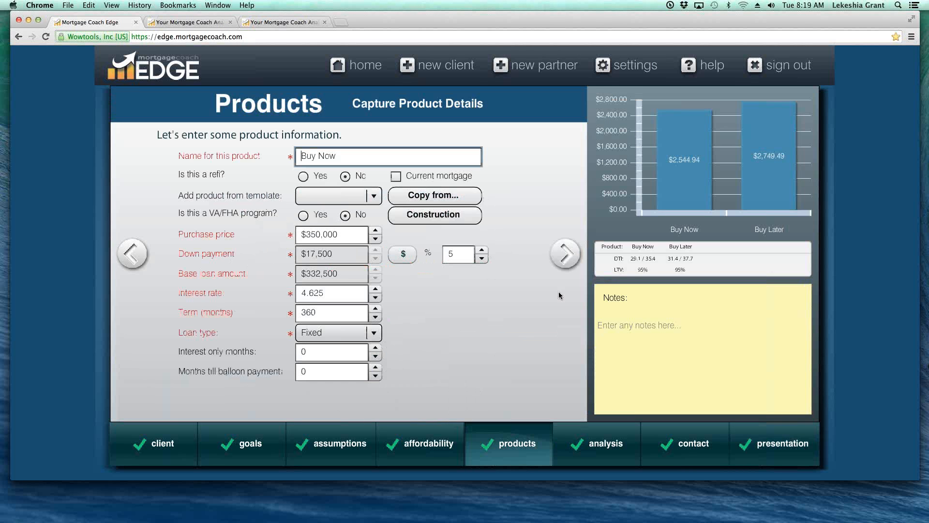
{"action": "left_click", "coordinate": [568, 255]}
{"action": "left_click", "coordinate": [568, 260]}
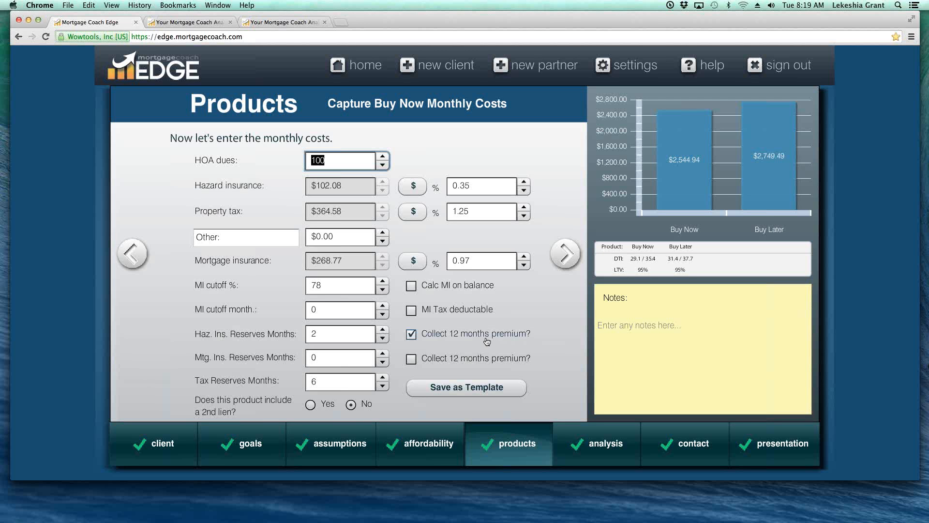
{"action": "left_click", "coordinate": [325, 336]}
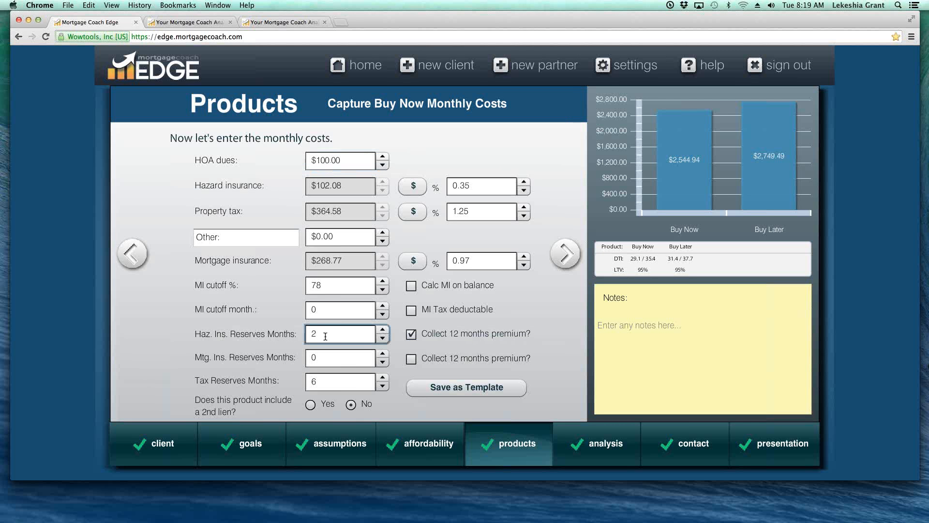
- Go back to the Buy Now closing costs, review the itemized fees in Closing Cost Details, and leave without applying changes
{"action": "left_click", "coordinate": [133, 253]}
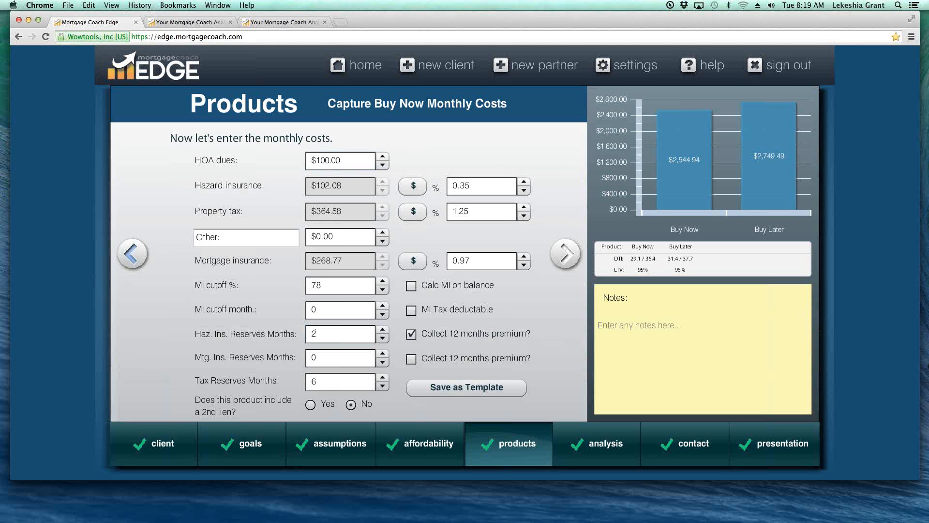
{"action": "left_click", "coordinate": [450, 147]}
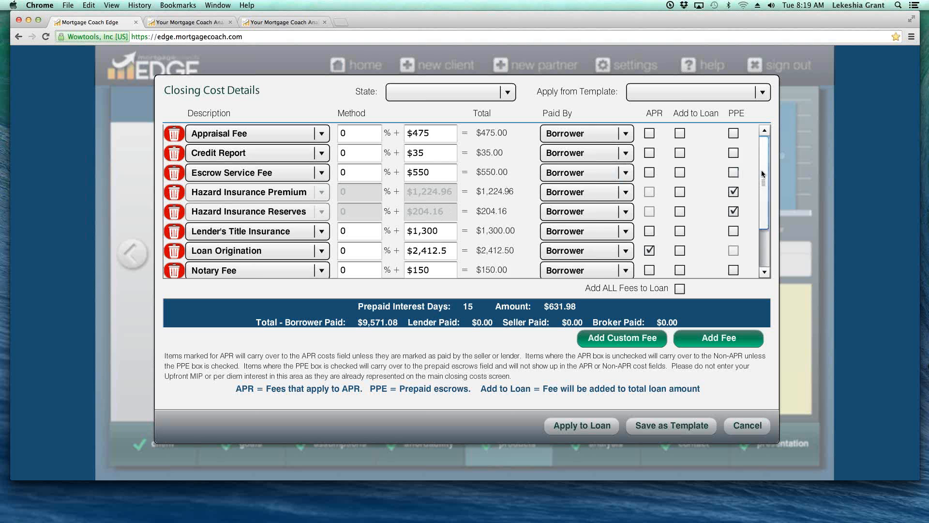
{"action": "left_click_drag", "start_coordinate": [761, 170], "coordinate": [762, 208]}
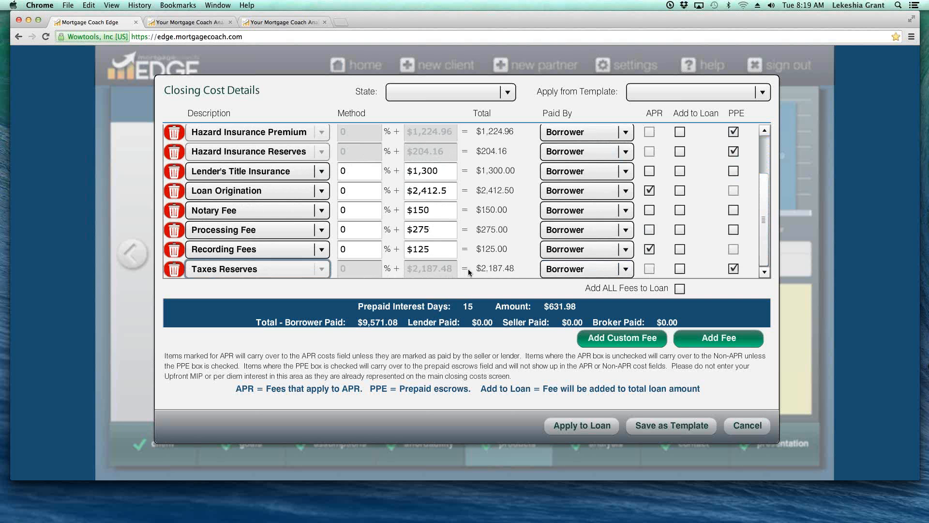
{"action": "left_click_drag", "start_coordinate": [763, 227], "coordinate": [762, 184]}
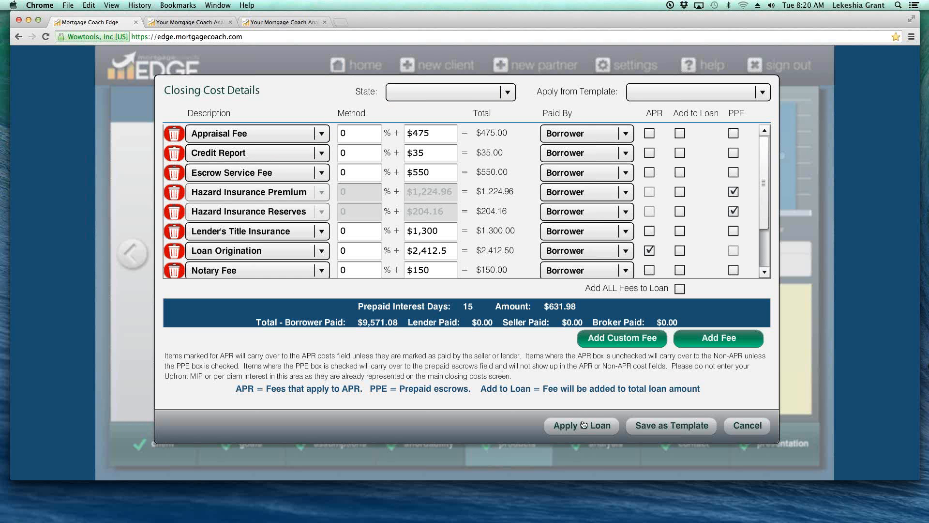
{"action": "left_click", "coordinate": [748, 426]}
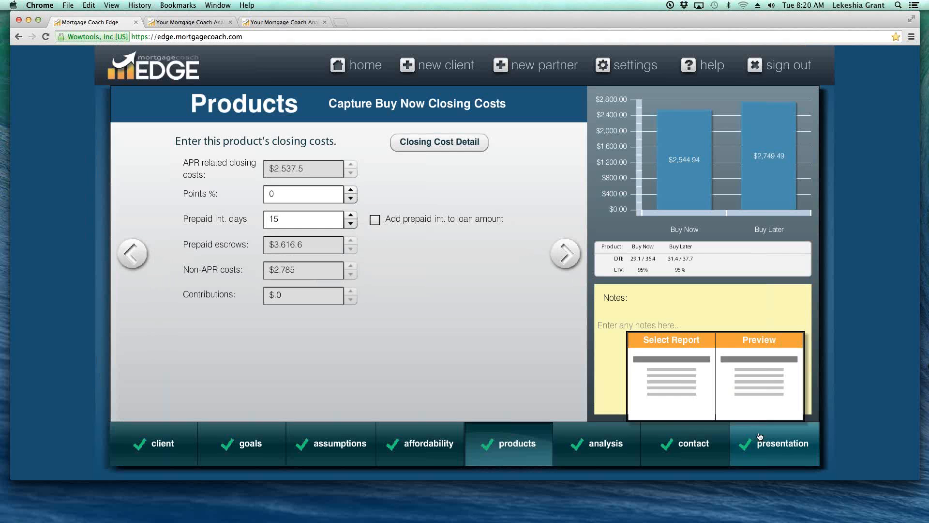
- Switch to the Total Cost Analysis report and highlight every Buy Now summary value from Loan Amount through Freedom Point
{"action": "left_click", "coordinate": [173, 24]}
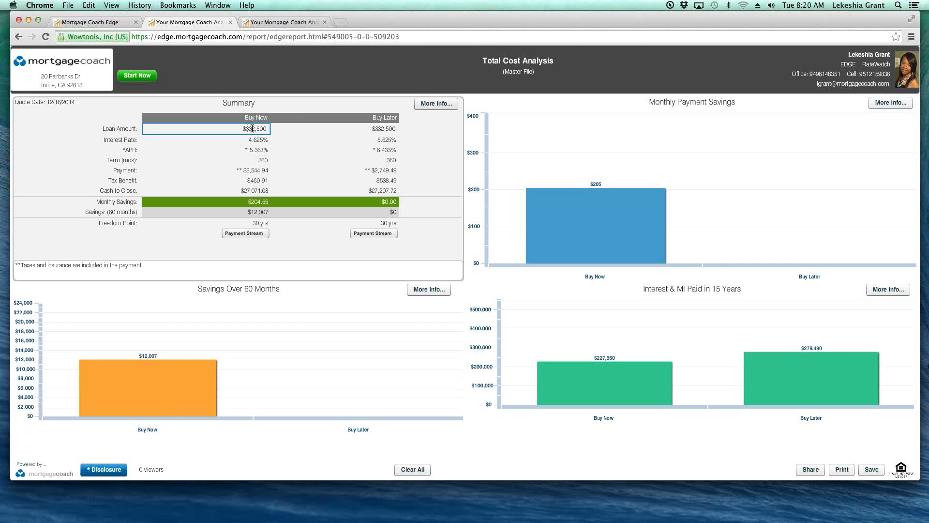
{"action": "left_click", "coordinate": [252, 128]}
{"action": "left_click", "coordinate": [256, 138]}
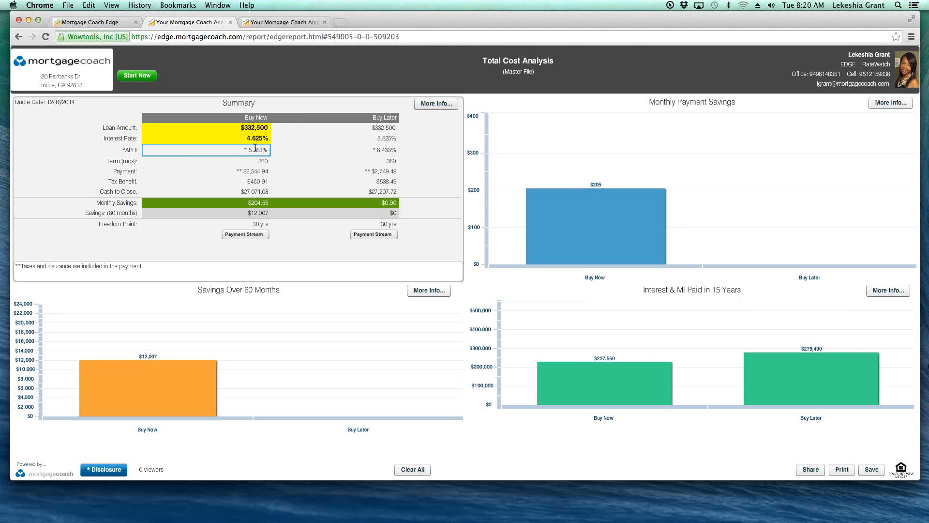
{"action": "left_click", "coordinate": [257, 149]}
{"action": "left_click", "coordinate": [260, 160]}
{"action": "left_click", "coordinate": [262, 170]}
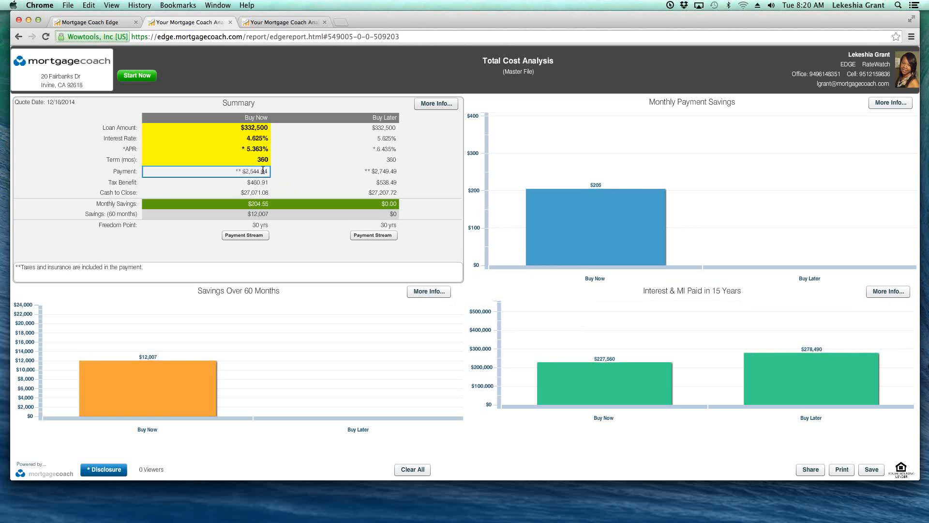
{"action": "left_click", "coordinate": [241, 181]}
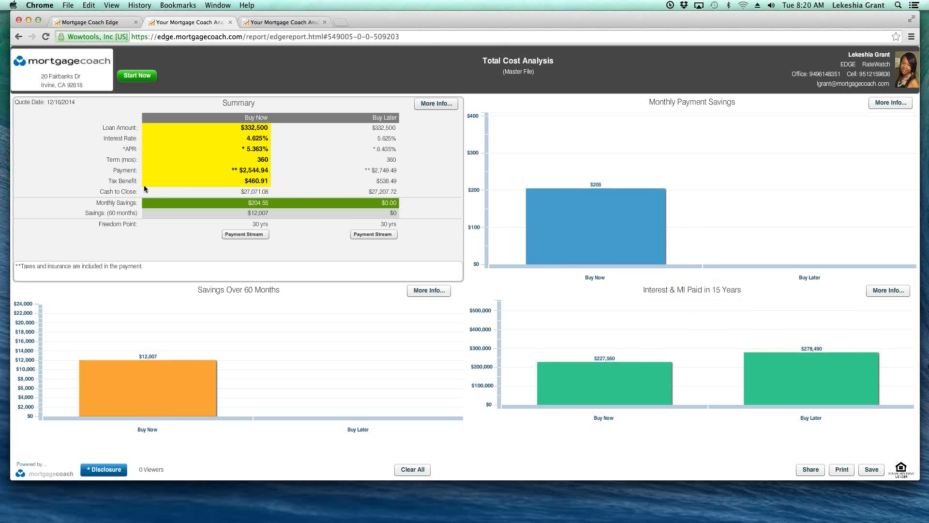
{"action": "left_click", "coordinate": [263, 194]}
{"action": "left_click", "coordinate": [265, 205]}
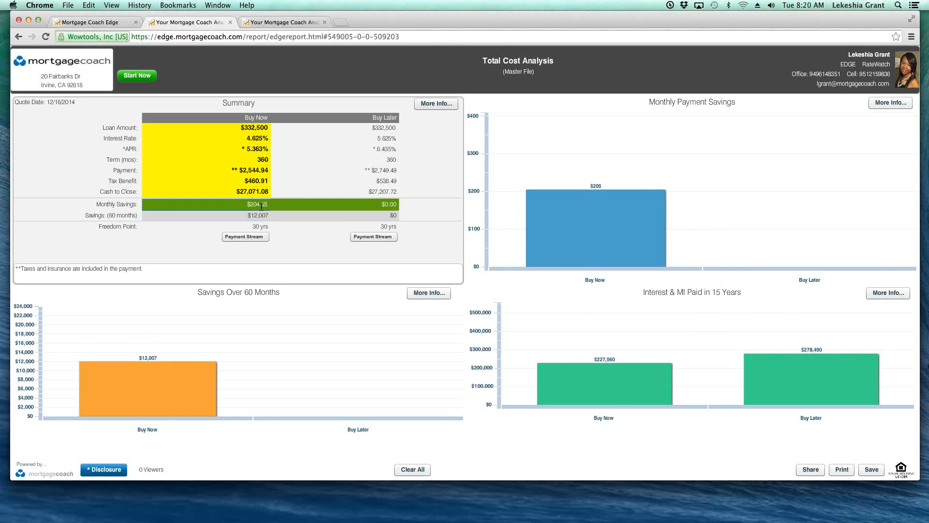
{"action": "left_click", "coordinate": [262, 214]}
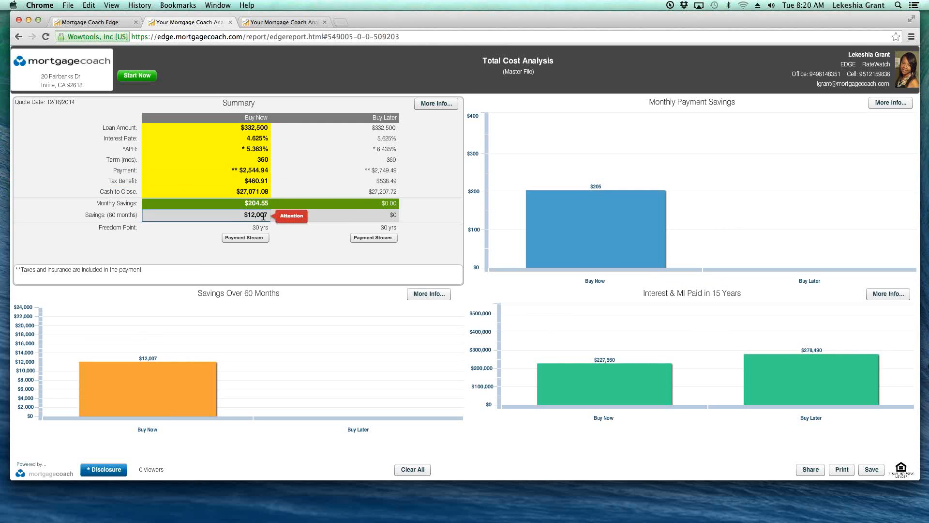
{"action": "left_click", "coordinate": [264, 224]}
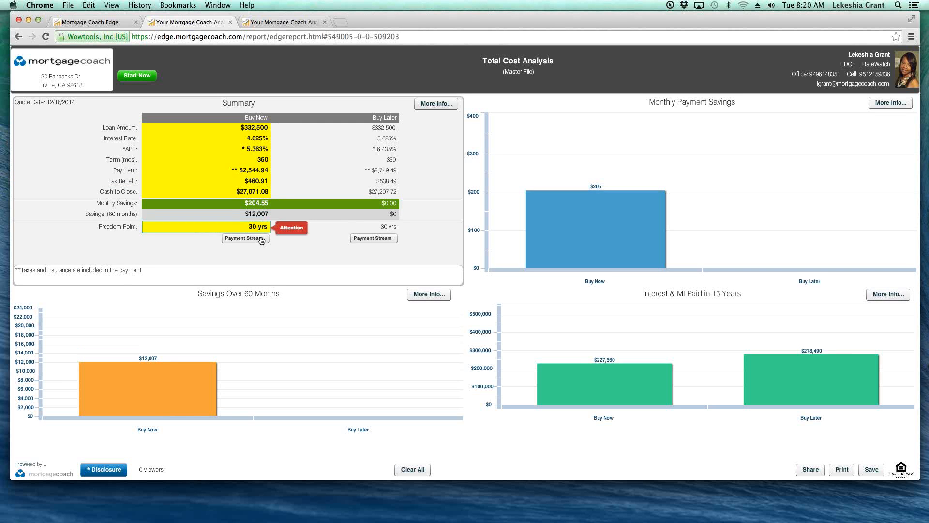
- View the Buy Now payment stream, close it, and select the note about taxes and insurance under the summary
{"action": "left_click", "coordinate": [260, 239]}
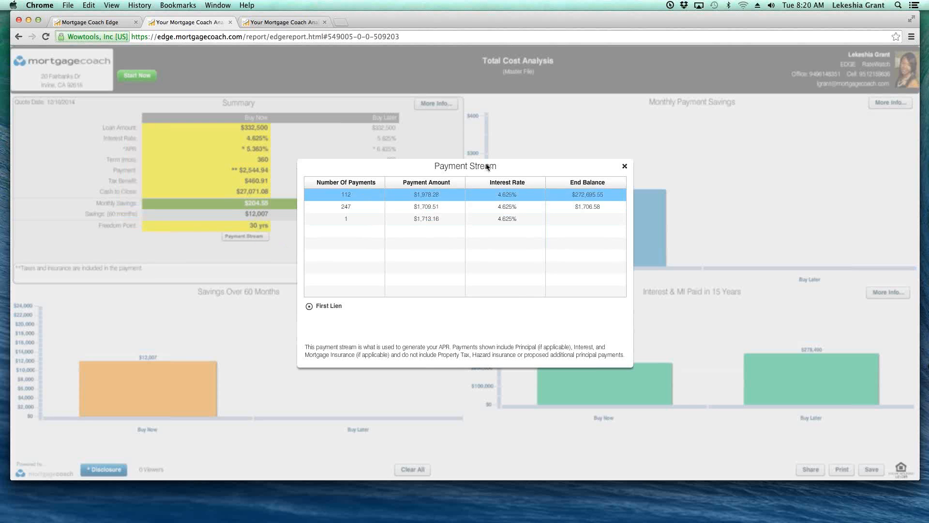
{"action": "left_click", "coordinate": [624, 166]}
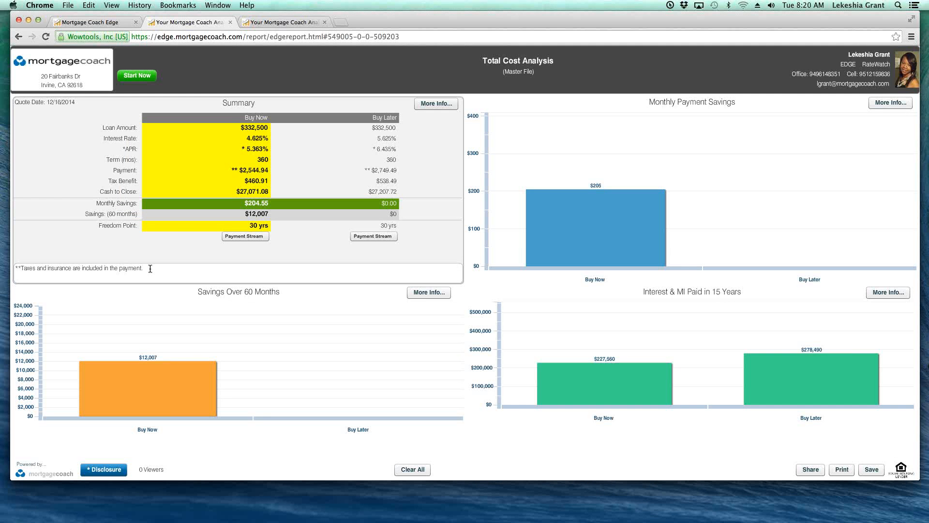
{"action": "left_click_drag", "start_coordinate": [150, 267], "coordinate": [16, 268]}
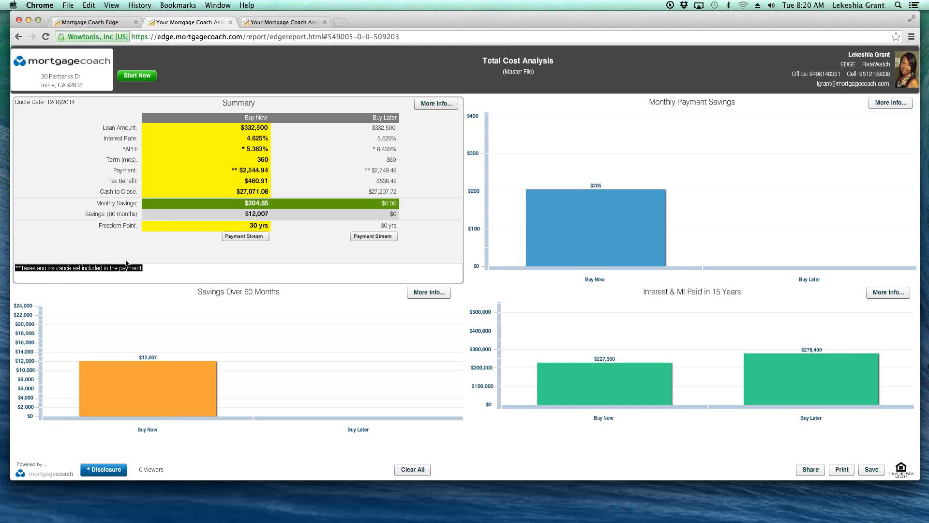
- Open the summary details and highlight the P & I, Property Tax, Hazard Ins, Mtg Insurance, HOA, Total PITI and Investment Pmt labels
{"action": "left_click", "coordinate": [442, 104]}
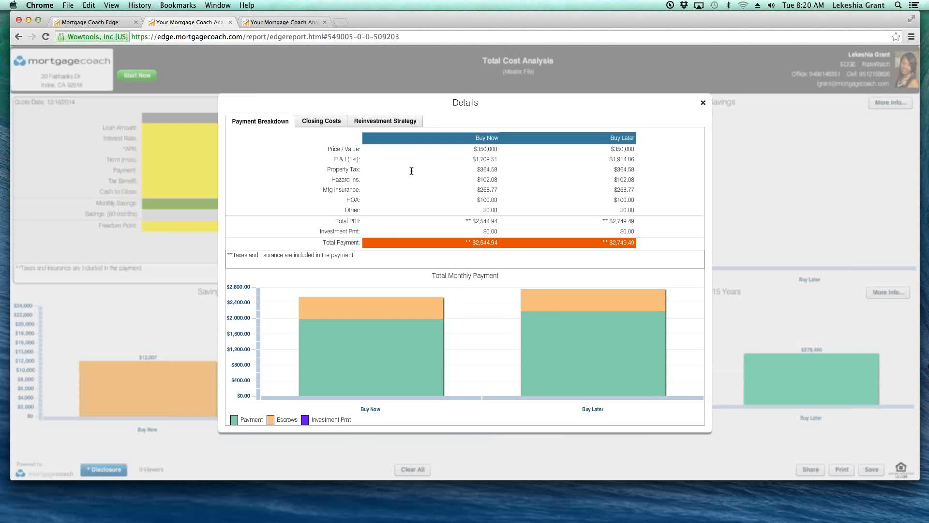
{"action": "left_click", "coordinate": [404, 169]}
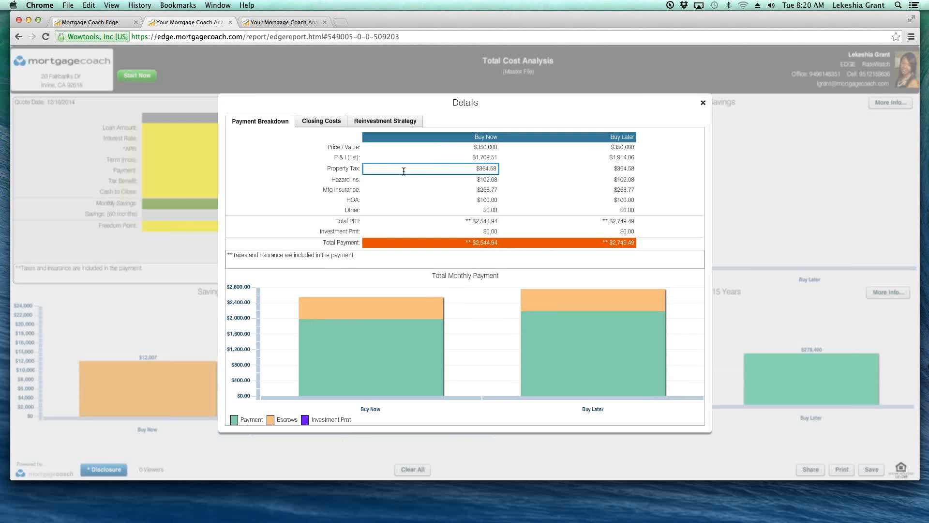
{"action": "left_click", "coordinate": [339, 158]}
{"action": "left_click", "coordinate": [340, 168]}
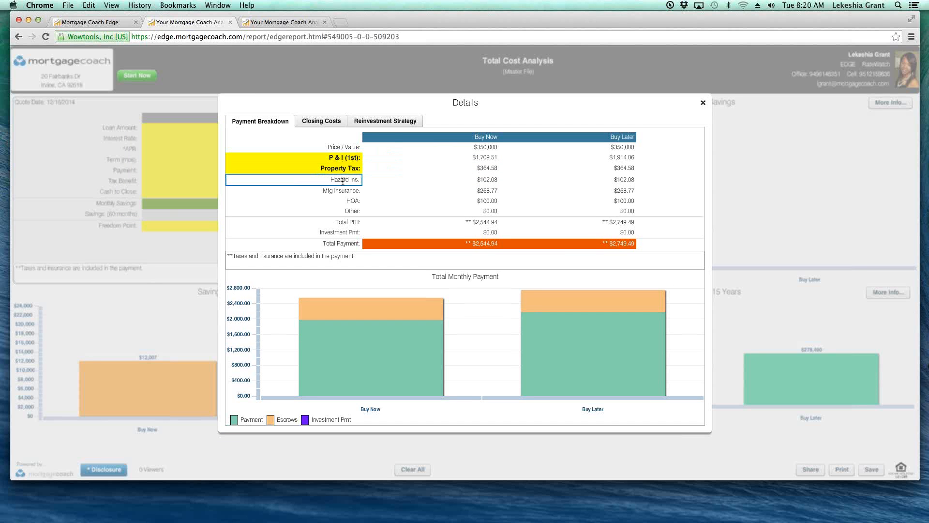
{"action": "left_click", "coordinate": [345, 179]}
{"action": "left_click", "coordinate": [346, 190]}
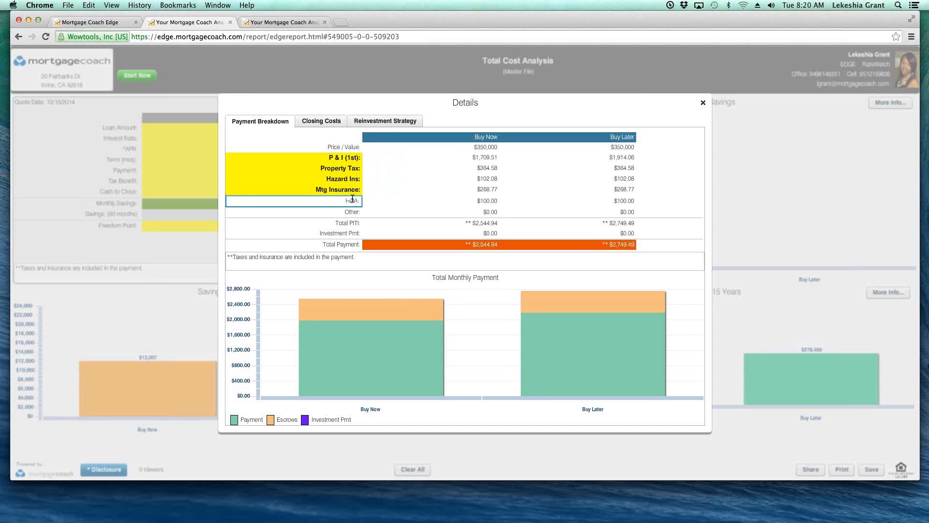
{"action": "left_click", "coordinate": [346, 200]}
{"action": "left_click", "coordinate": [348, 223]}
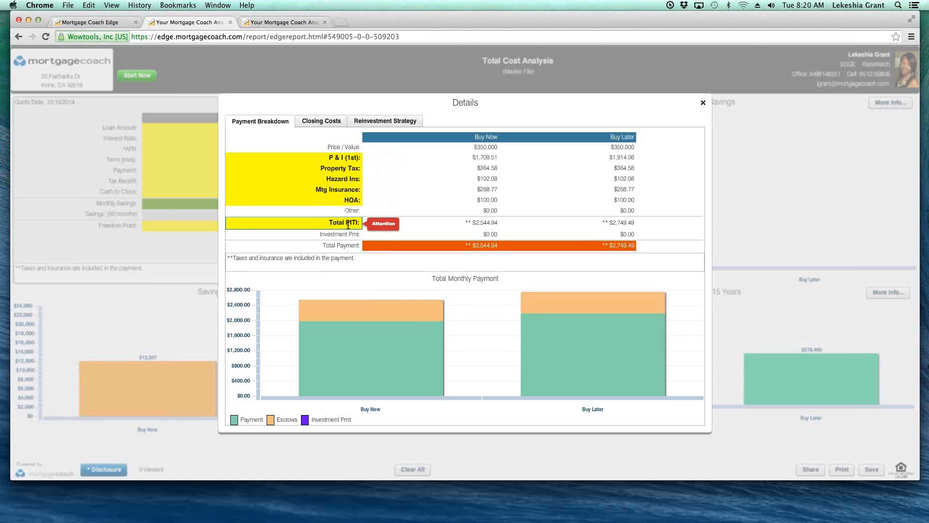
{"action": "left_click", "coordinate": [322, 235]}
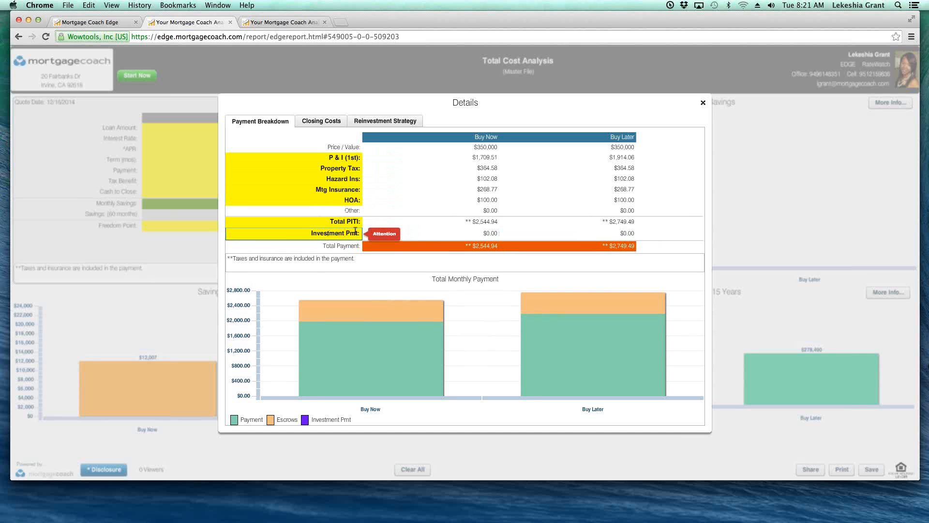
- Show the Closing Costs breakdown in the summary details and highlight every label from Down Pmt/Equity through Cash to Close
{"action": "left_click", "coordinate": [320, 121]}
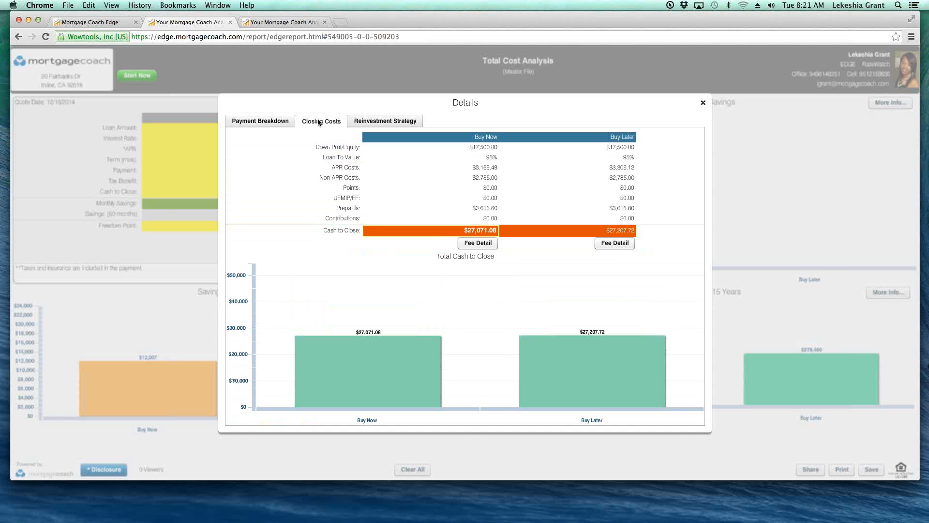
{"action": "left_click", "coordinate": [333, 147]}
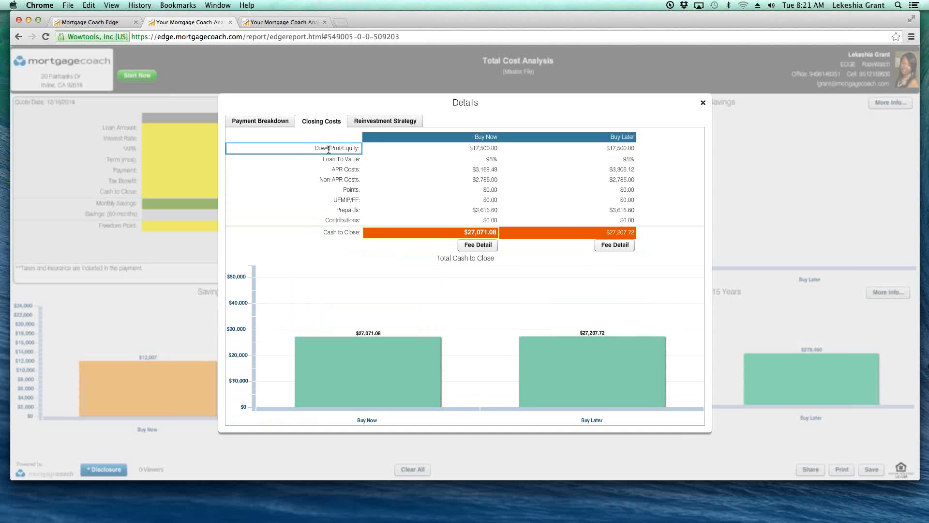
{"action": "left_click", "coordinate": [338, 159]}
{"action": "left_click", "coordinate": [336, 169]}
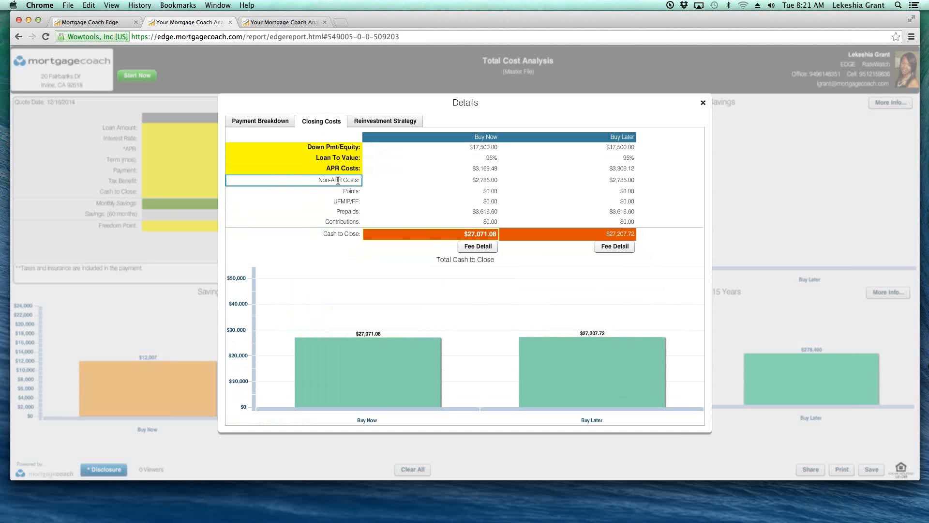
{"action": "left_click", "coordinate": [337, 180]}
{"action": "left_click", "coordinate": [339, 191]}
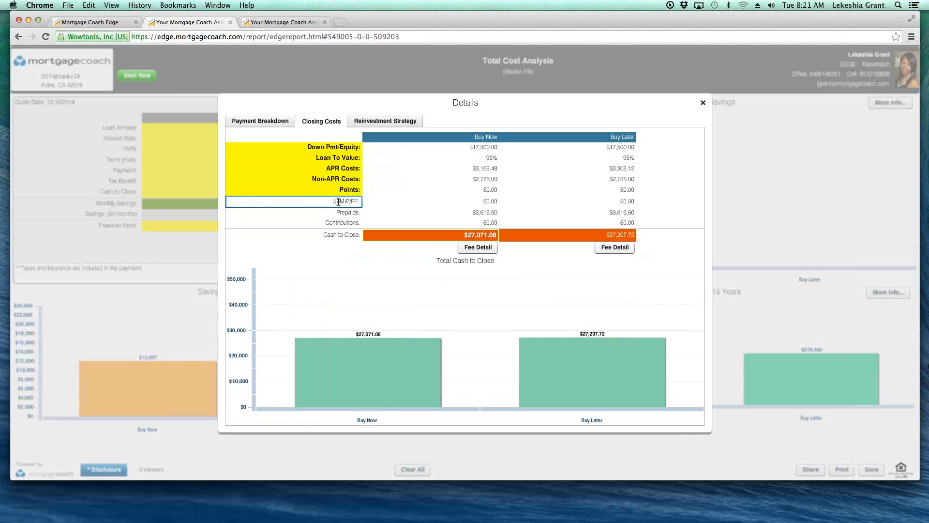
{"action": "left_click", "coordinate": [346, 201]}
{"action": "left_click", "coordinate": [347, 212]}
{"action": "left_click", "coordinate": [351, 221]}
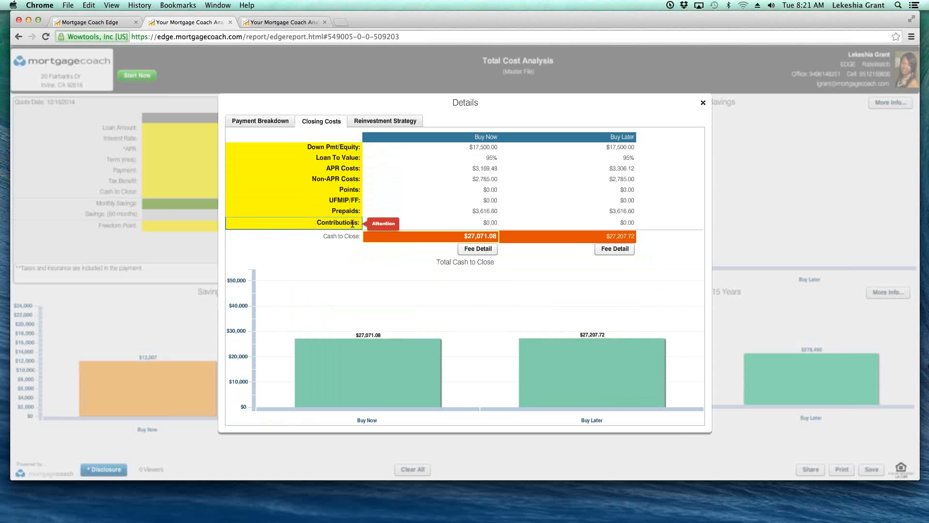
{"action": "left_click", "coordinate": [352, 236]}
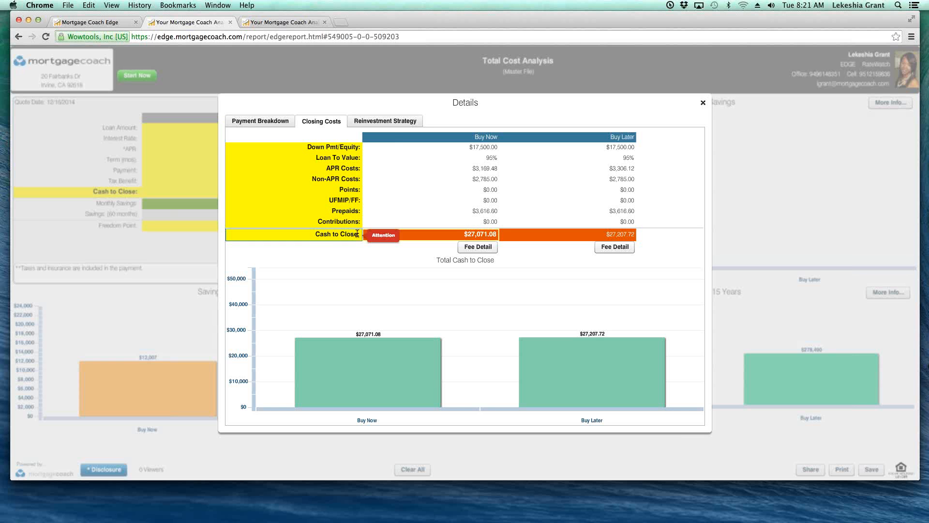
- Review the Buy Now Fee Detail and the Reinvestment Strategy breakdown, and close the summary details
{"action": "left_click", "coordinate": [482, 248]}
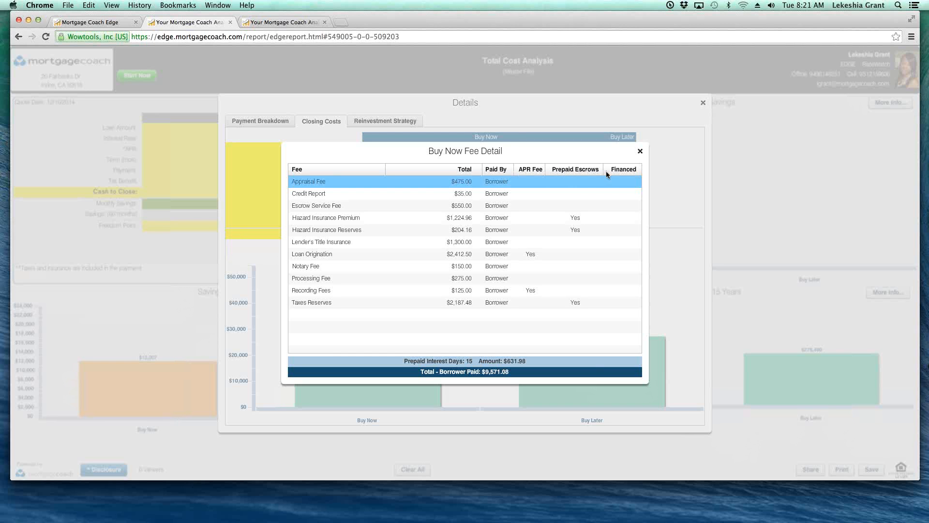
{"action": "left_click", "coordinate": [640, 152]}
{"action": "left_click", "coordinate": [395, 123]}
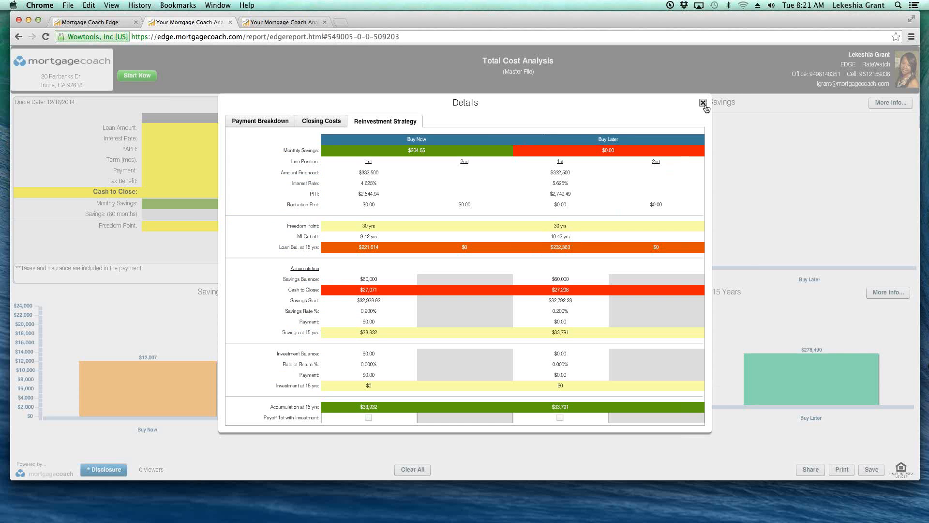
{"action": "left_click", "coordinate": [703, 103]}
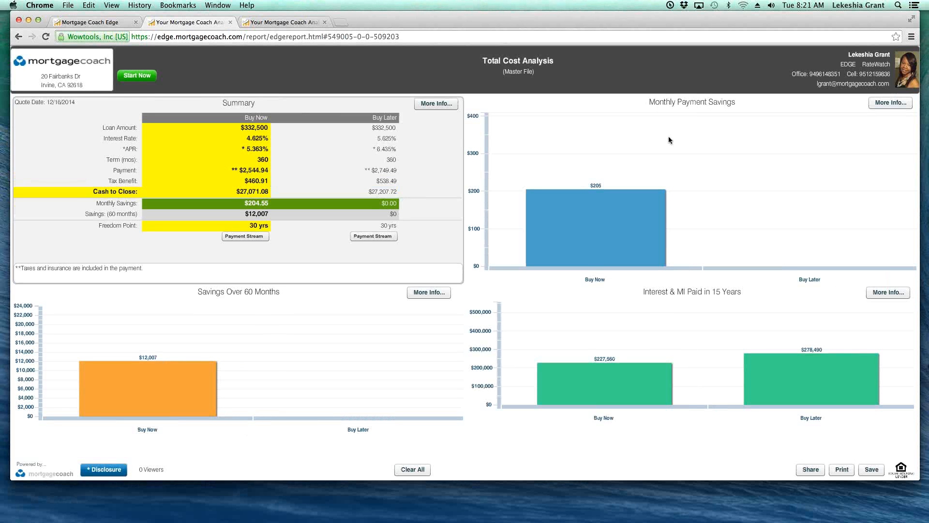
- Highlight the Buy Now bar in the Monthly Payment Savings chart, review the figures in its details, and close them
{"action": "left_click", "coordinate": [601, 216]}
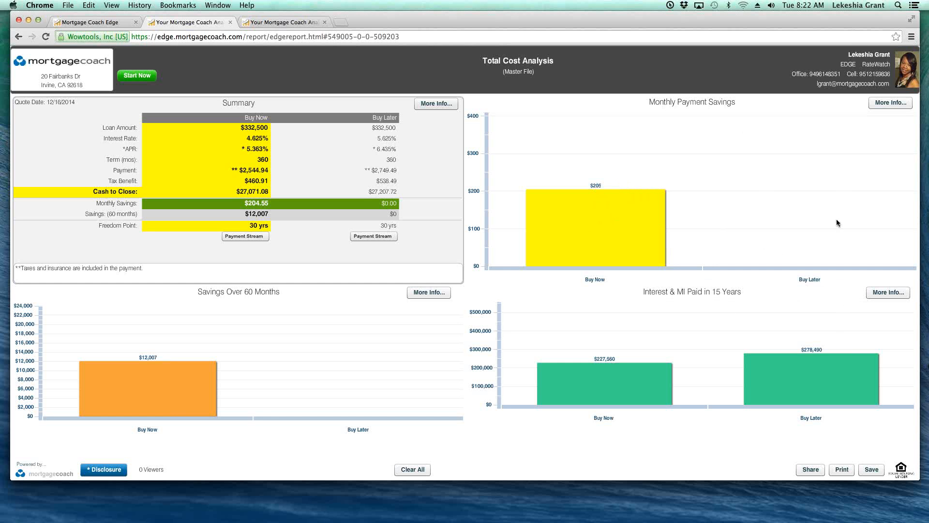
{"action": "left_click", "coordinate": [890, 103]}
{"action": "left_click", "coordinate": [432, 235]}
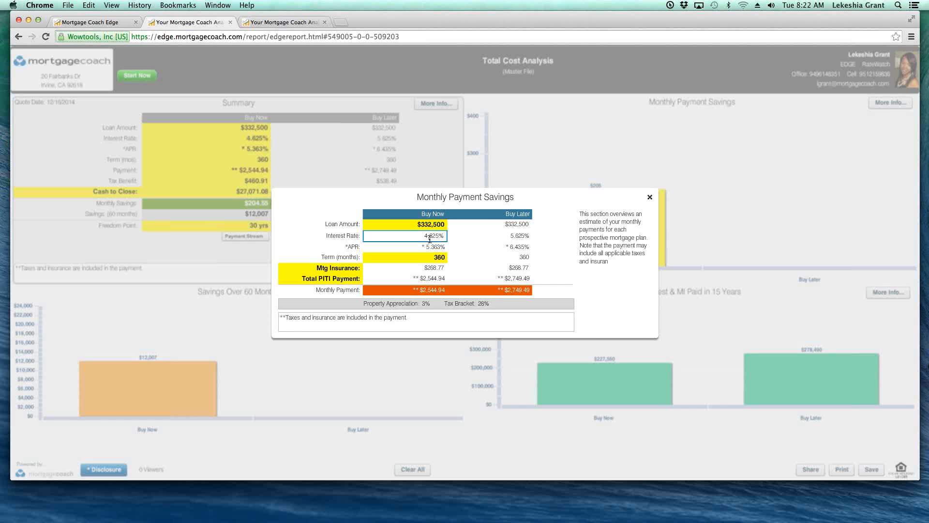
{"action": "key", "text": "Tab"}
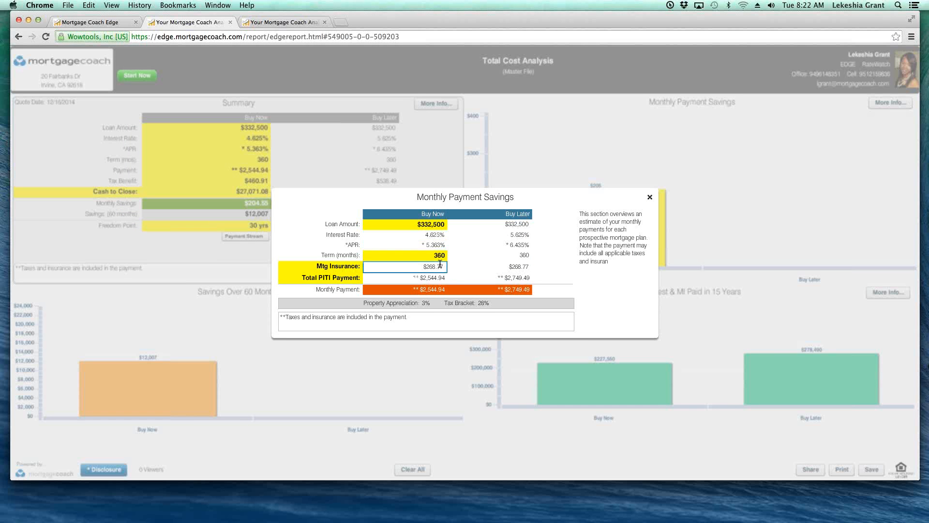
{"action": "key", "text": "Tab"}
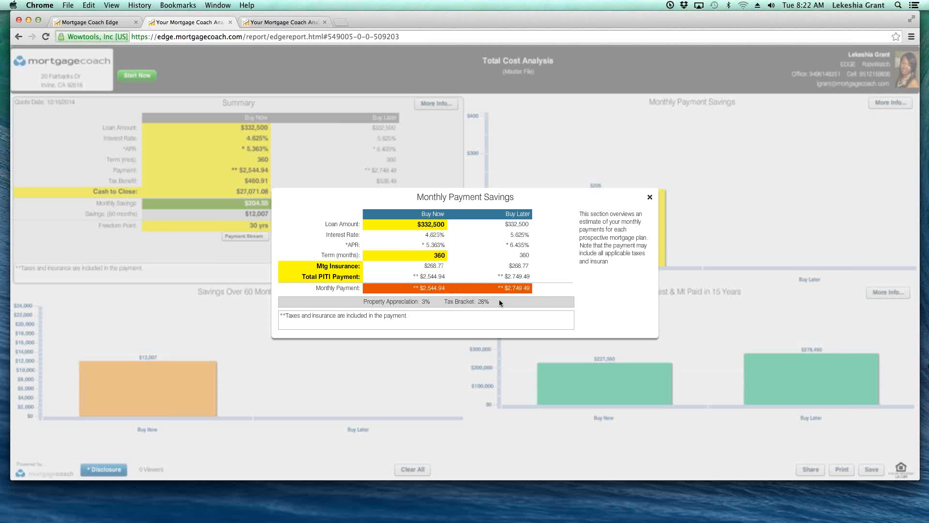
{"action": "left_click", "coordinate": [650, 198]}
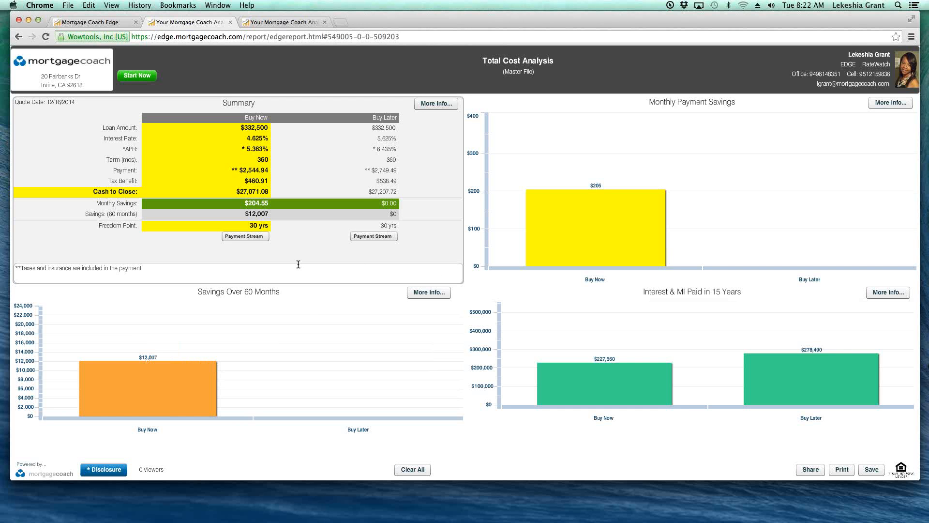
- Highlight the Buy Now bar under Savings Over 60 Months and, in its details, the Int & MI Paid and Tax Benefit rows
{"action": "mouse_move", "coordinate": [144, 394]}
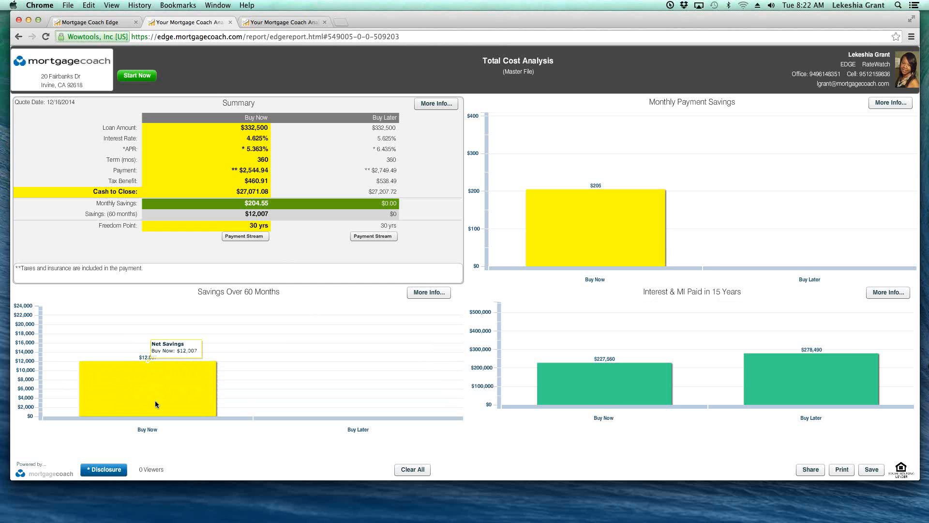
{"action": "left_click", "coordinate": [441, 294]}
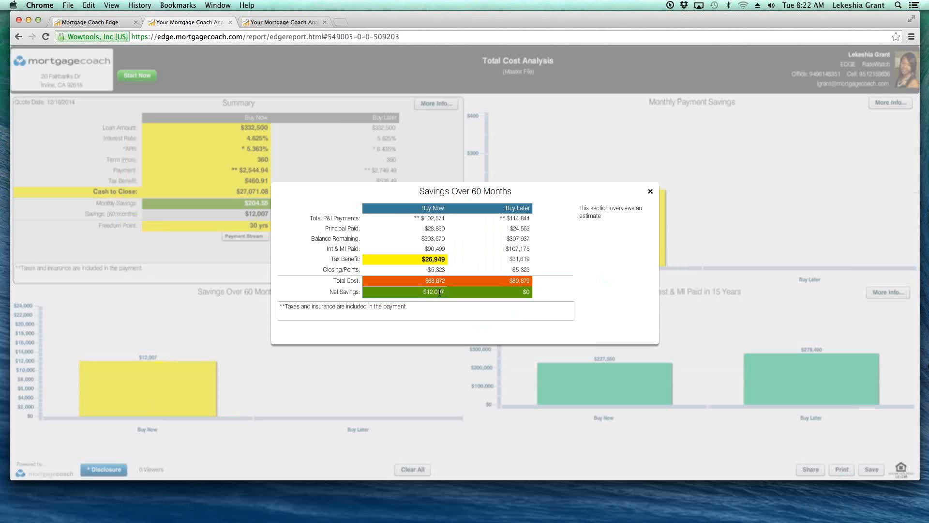
{"action": "left_click", "coordinate": [346, 250]}
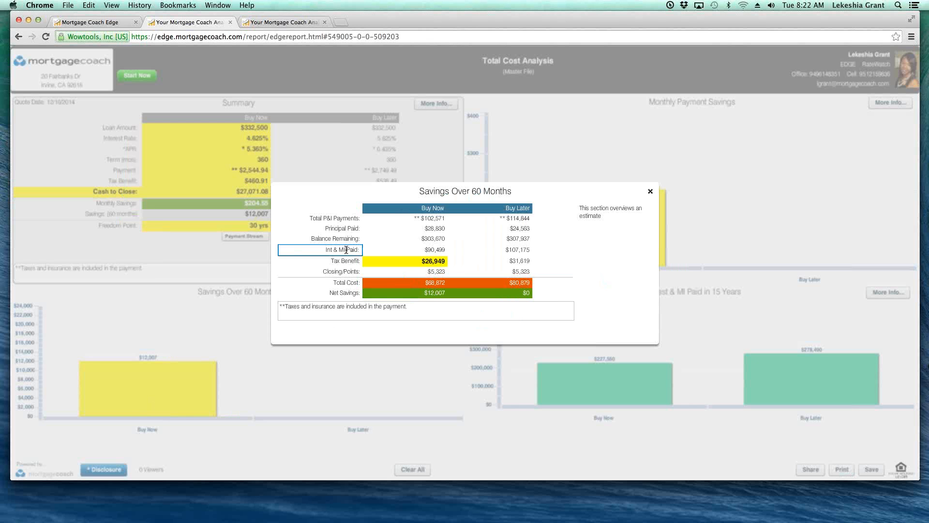
{"action": "left_click", "coordinate": [514, 249]}
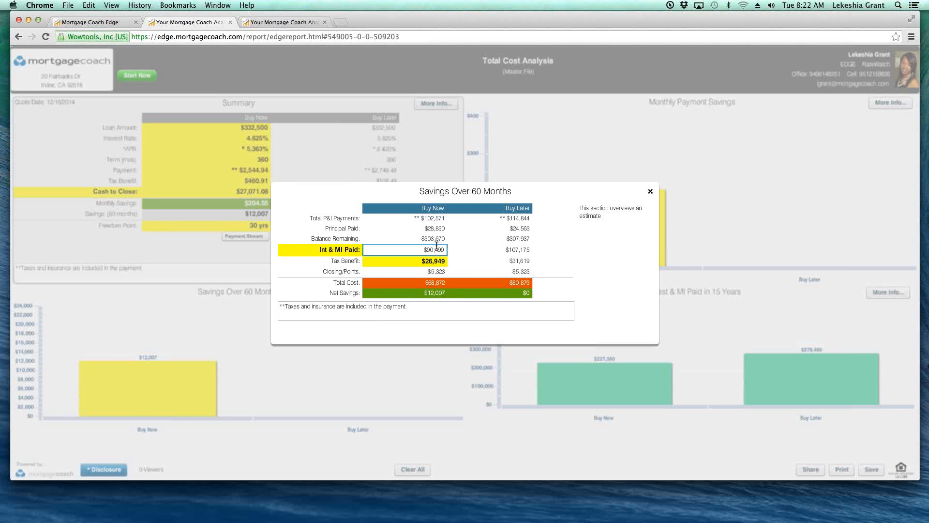
{"action": "left_click", "coordinate": [512, 256]}
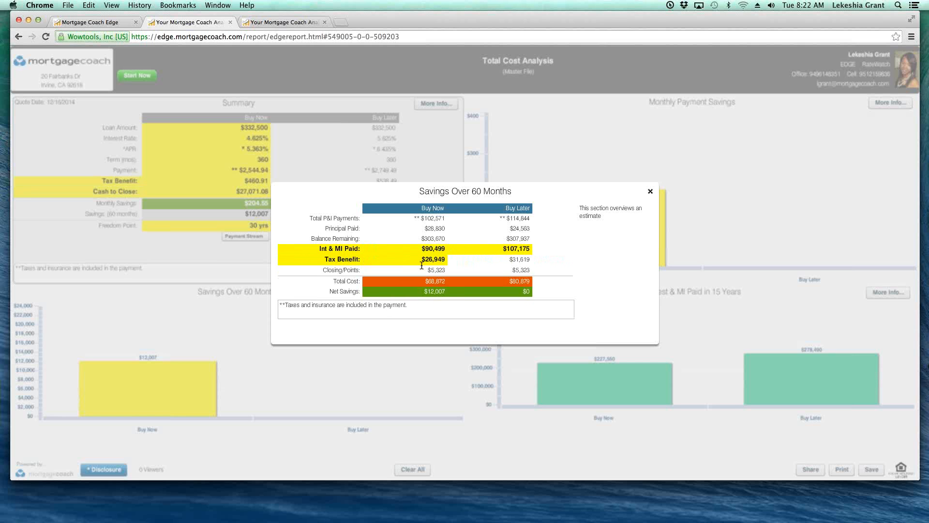
- Highlight the Closing/Points and Total Cost labels together with their Buy Now and Buy Later values
{"action": "left_click", "coordinate": [332, 271]}
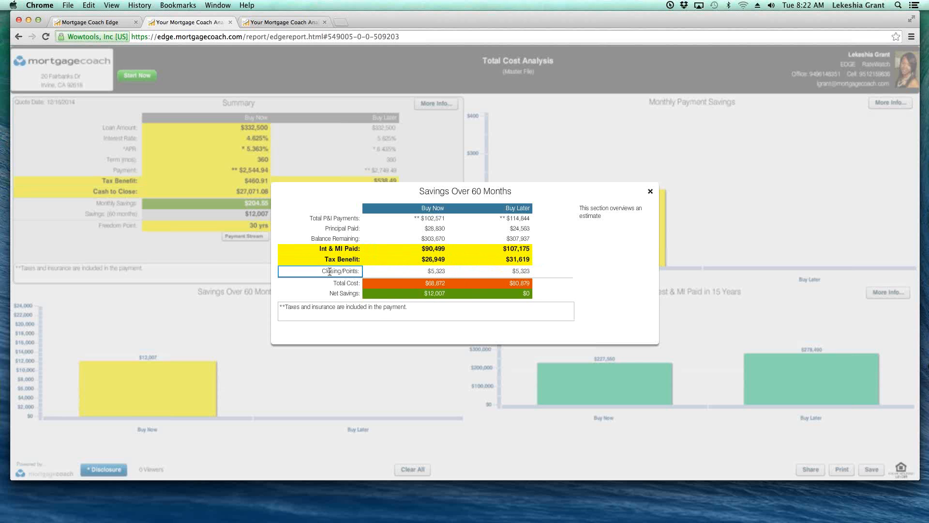
{"action": "left_click", "coordinate": [442, 271]}
{"action": "left_click", "coordinate": [519, 269]}
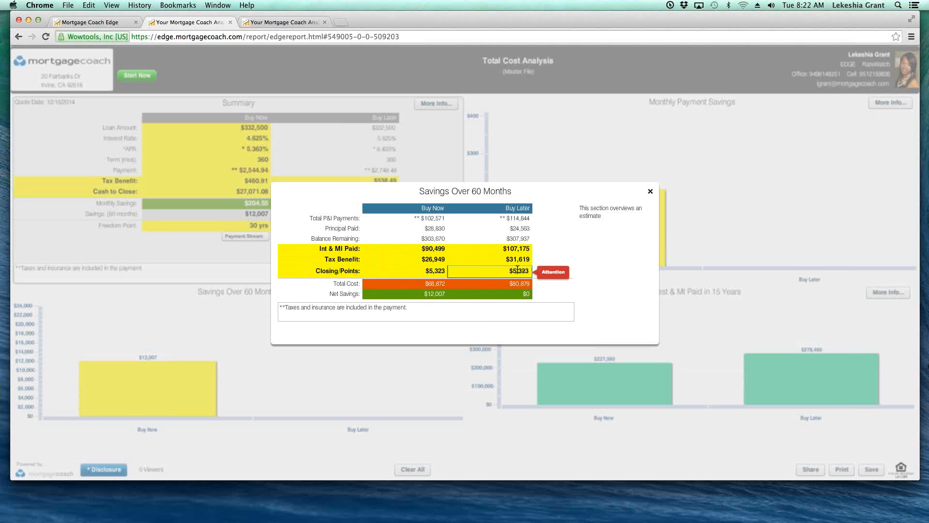
{"action": "left_click", "coordinate": [343, 282]}
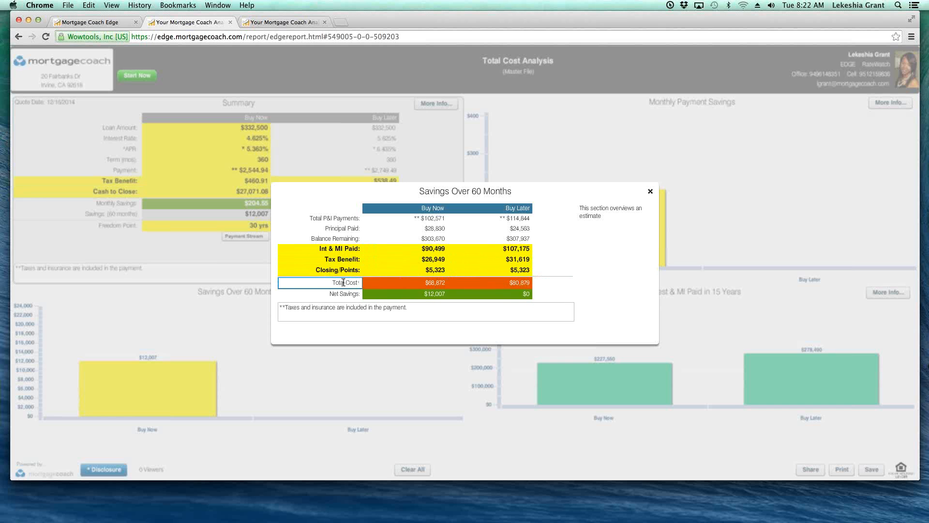
{"action": "left_click", "coordinate": [449, 284]}
{"action": "left_click", "coordinate": [520, 283]}
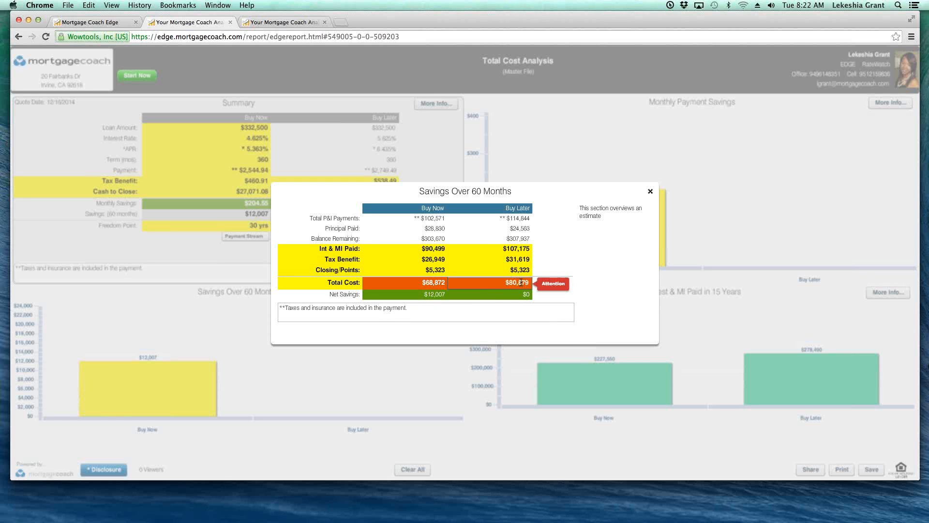
- Highlight the Net Savings label and its Buy Now value, and close the Savings Over 60 Months details
{"action": "left_click", "coordinate": [435, 292]}
{"action": "left_click", "coordinate": [349, 293]}
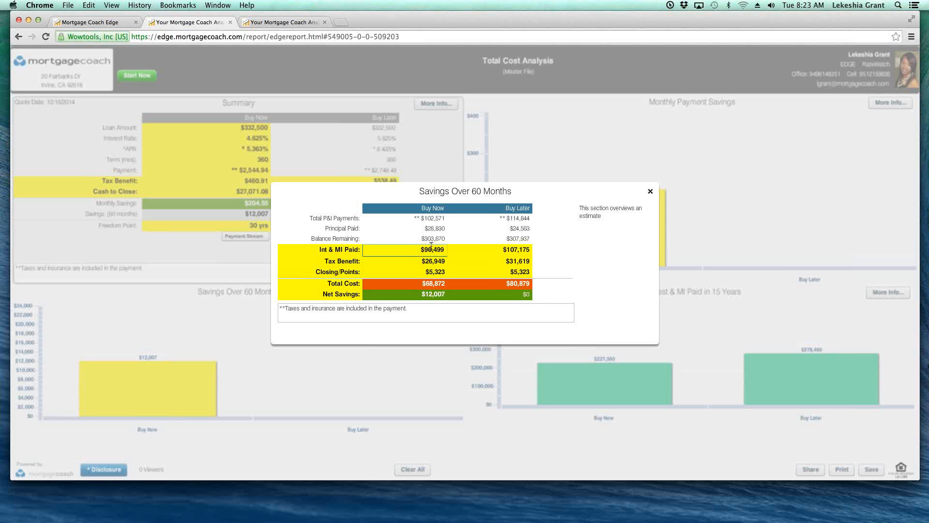
{"action": "left_click", "coordinate": [443, 268]}
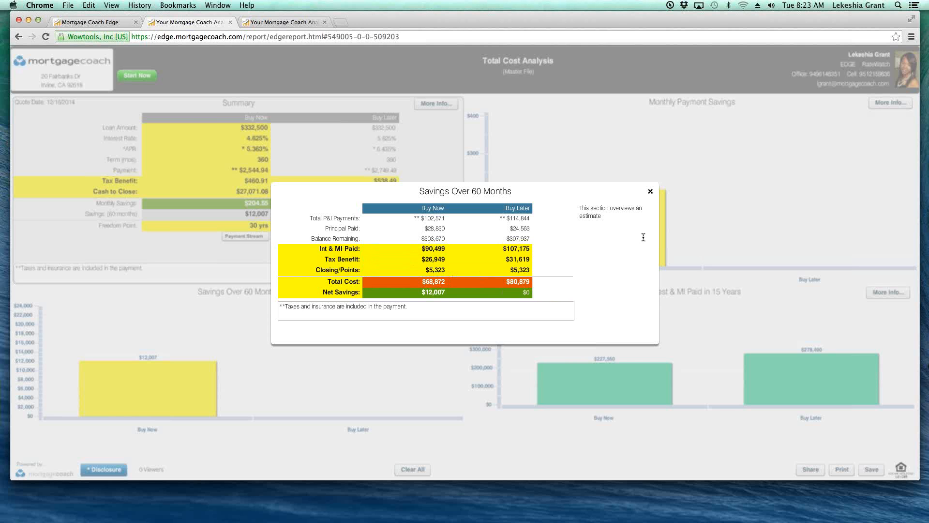
{"action": "left_click", "coordinate": [650, 192]}
- Highlight the Buy Later bar in the Interest & MI Paid in 15 Years chart, and move the highlight to the Buy Now bar
{"action": "mouse_move", "coordinate": [629, 245]}
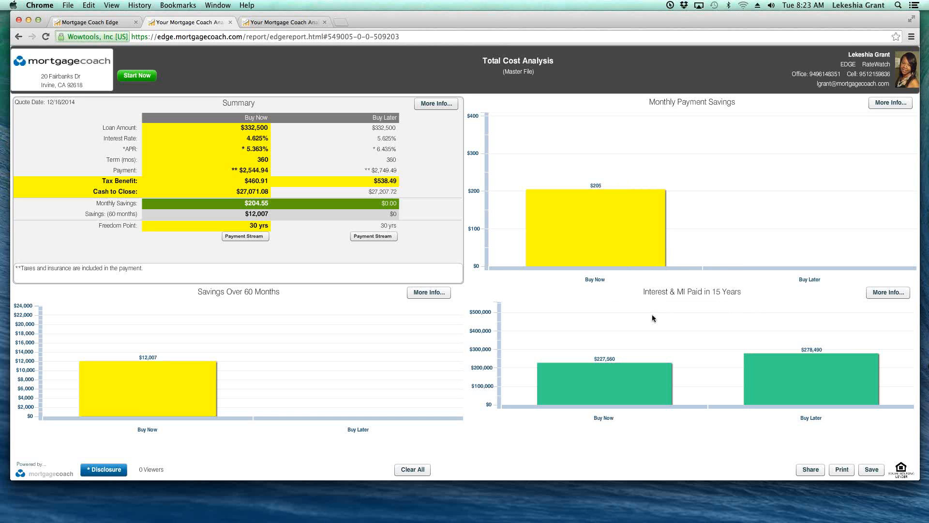
{"action": "left_click", "coordinate": [805, 386]}
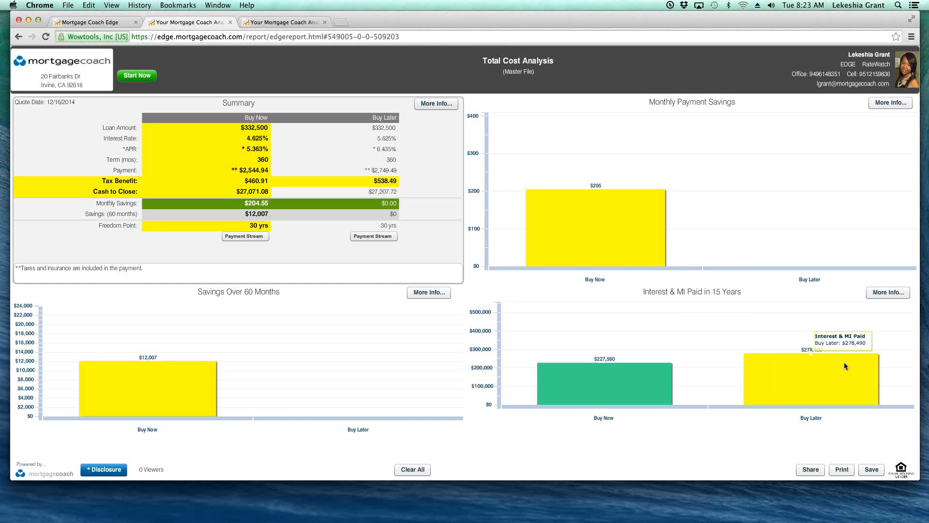
{"action": "left_click", "coordinate": [642, 387]}
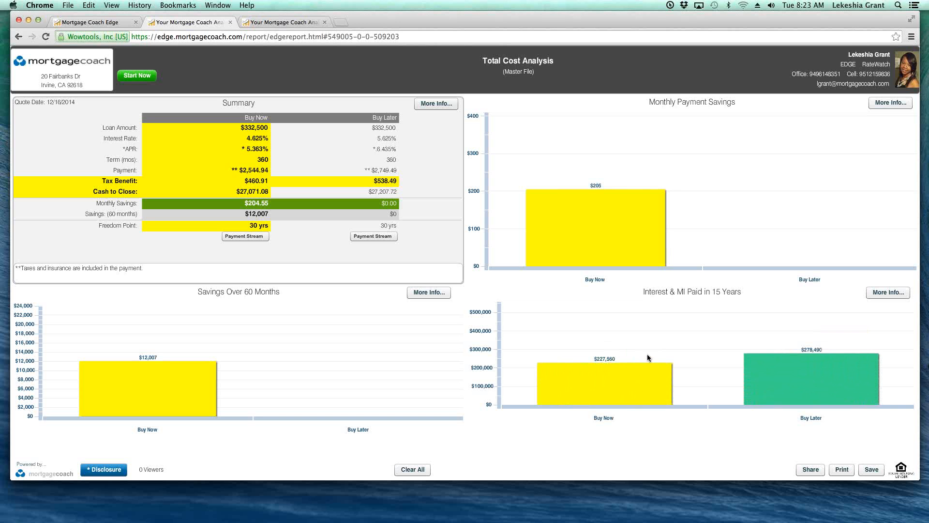
- Open the Interest and MI Paid in 15 years details, highlight the Home Value row for both options, and close the details
{"action": "left_click", "coordinate": [883, 295]}
{"action": "left_click", "coordinate": [360, 224]}
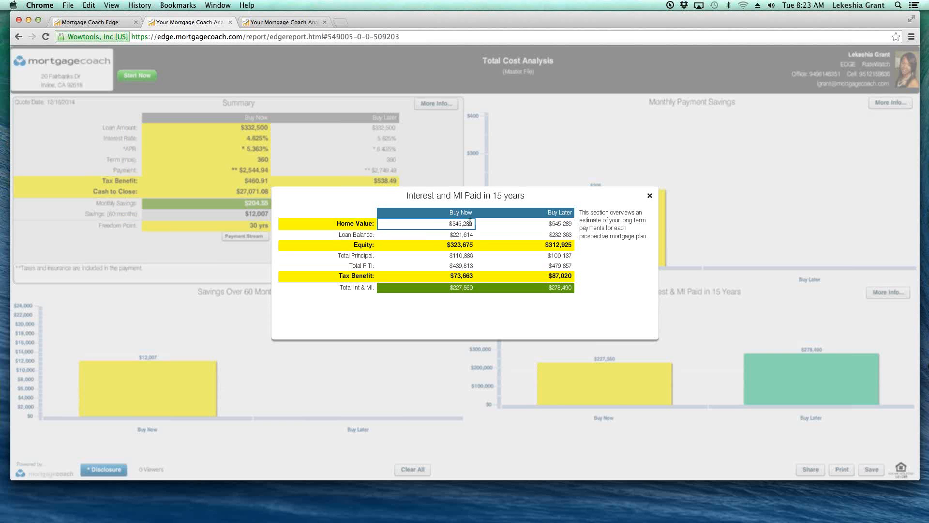
{"action": "left_click", "coordinate": [489, 225]}
{"action": "key", "text": "Return"}
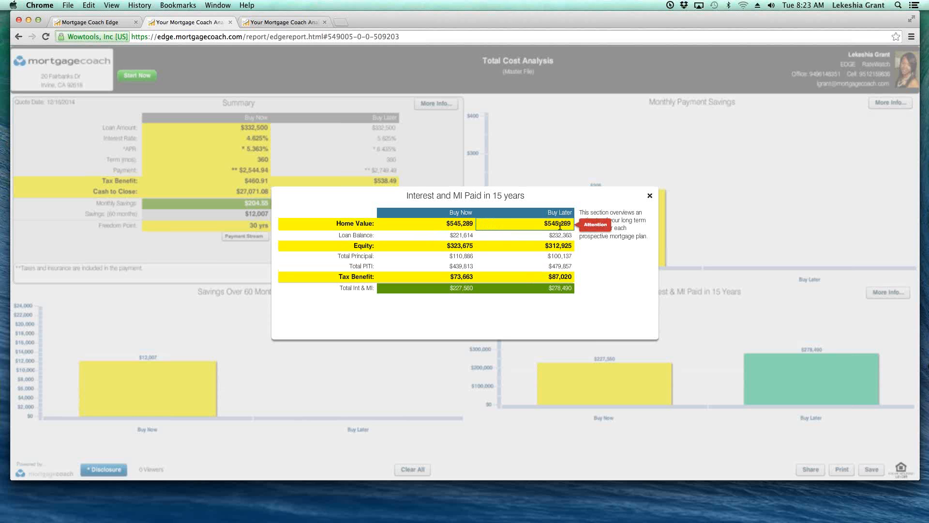
{"action": "left_click", "coordinate": [367, 276]}
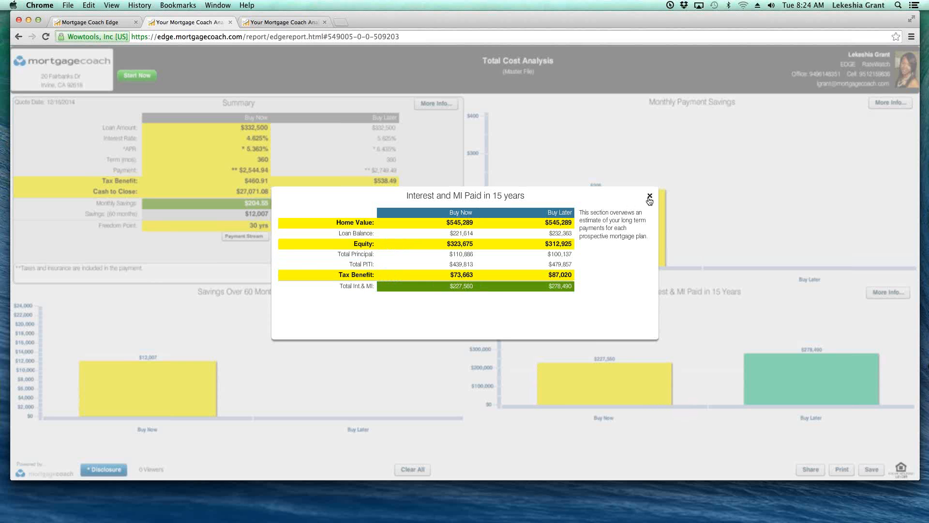
{"action": "left_click", "coordinate": [649, 196]}
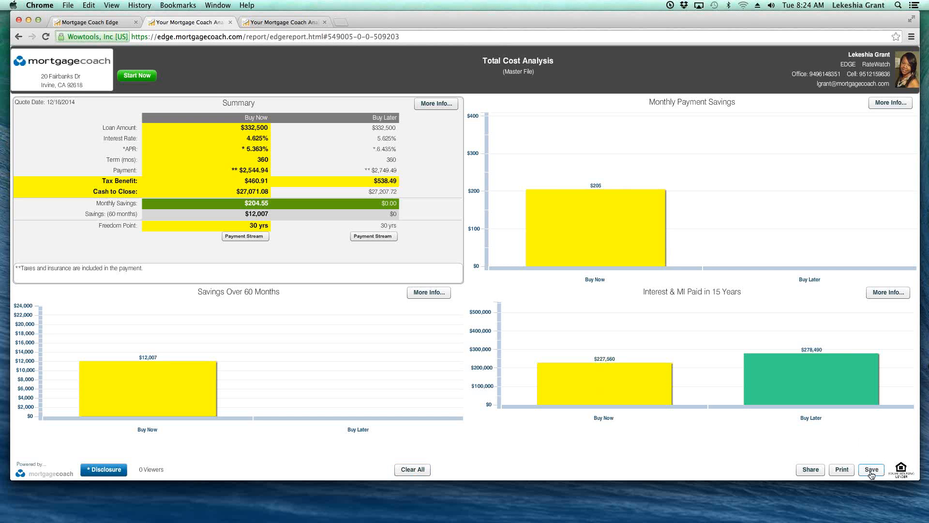
- Share the report by copying its presentation link, select the link text in the Copy Link dialog, and close the dialog
{"action": "left_click", "coordinate": [811, 473]}
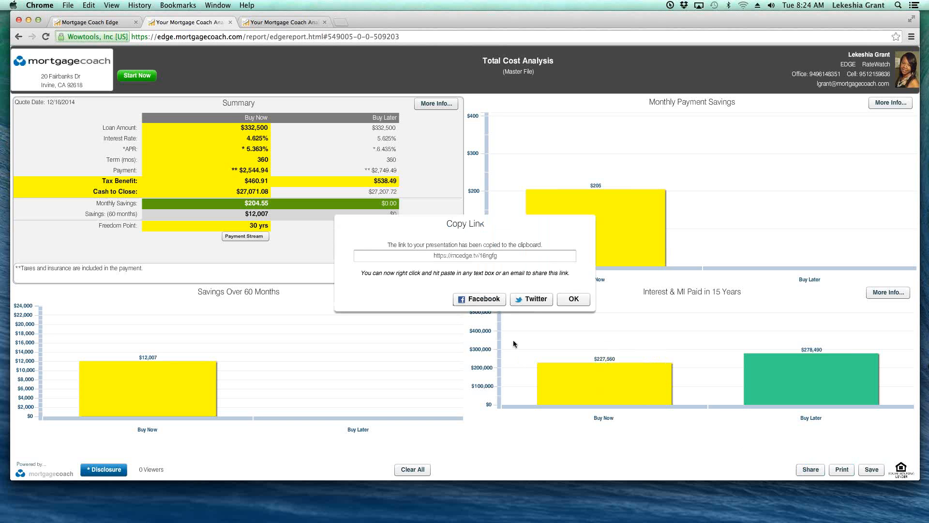
{"action": "left_click_drag", "start_coordinate": [516, 255], "coordinate": [415, 253]}
{"action": "right_click", "coordinate": [461, 251]}
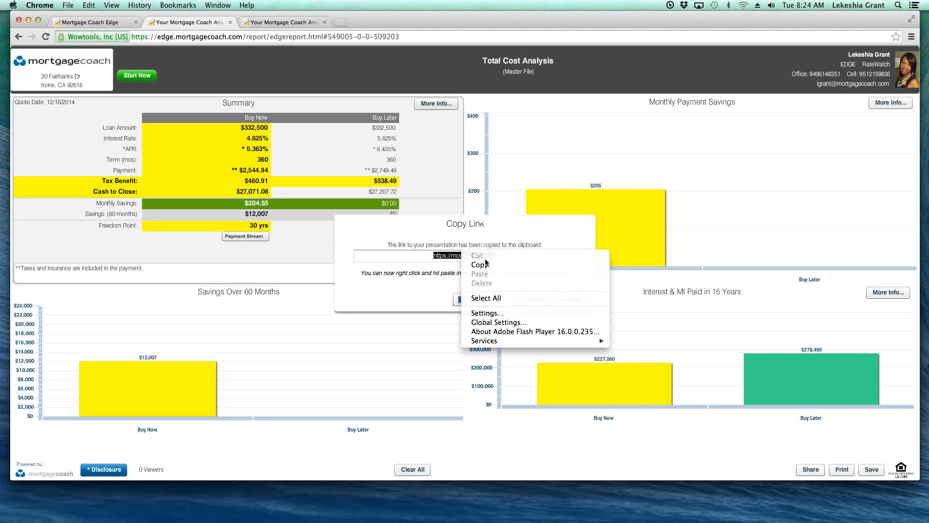
{"action": "left_click", "coordinate": [413, 257]}
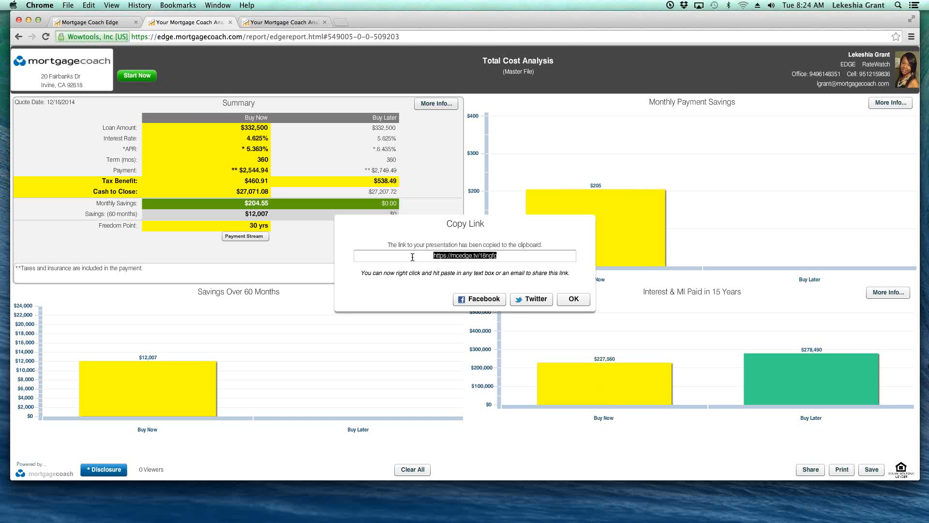
{"action": "left_click", "coordinate": [581, 301]}
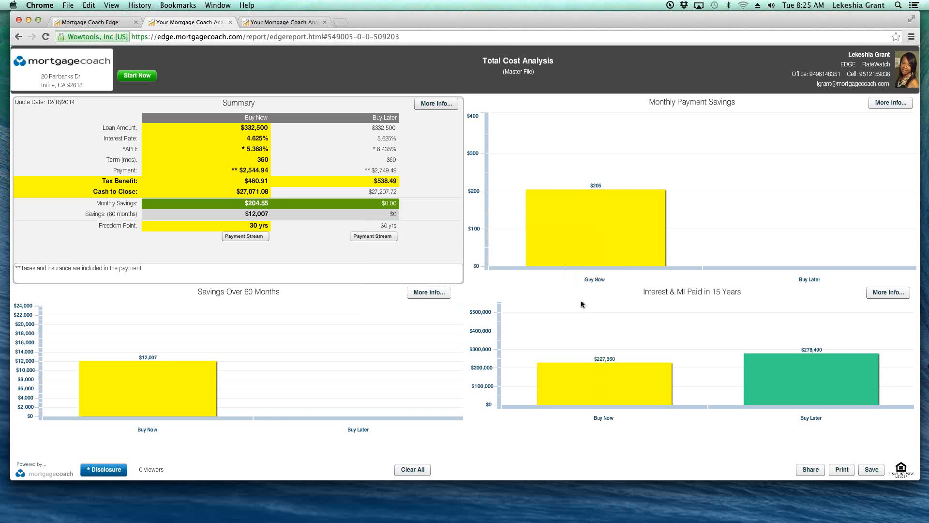